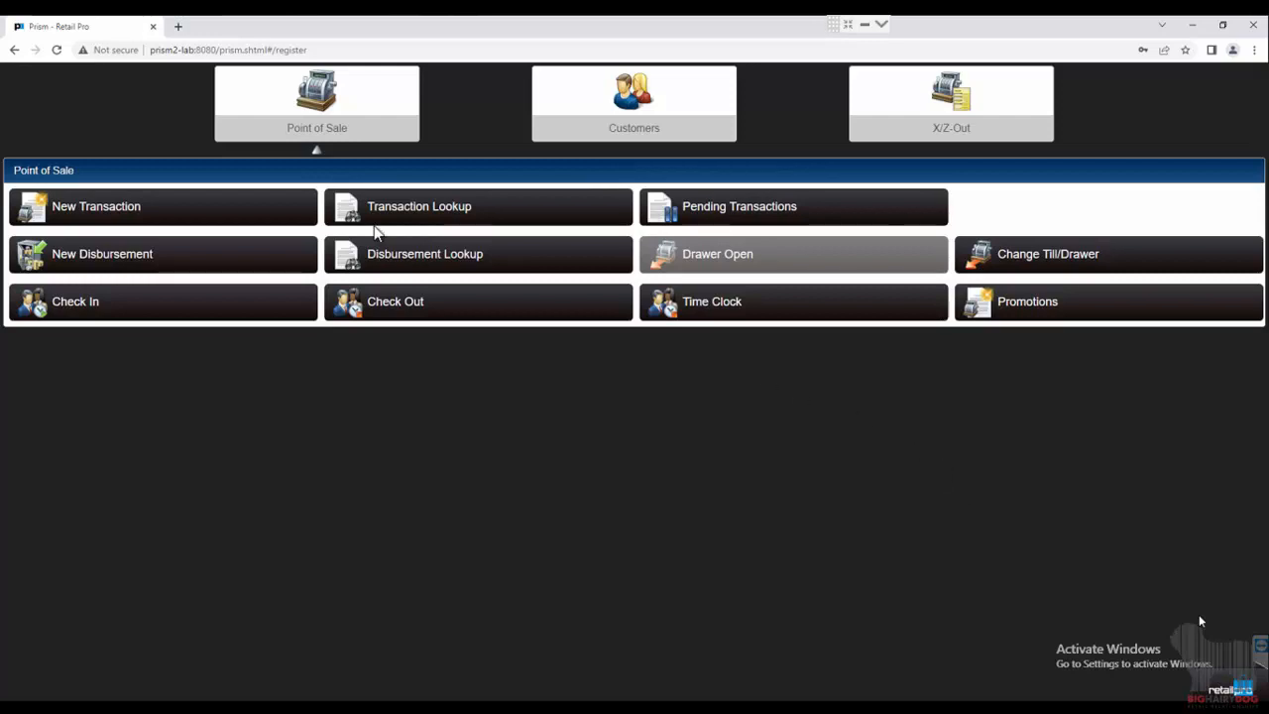
Step: Start a new customer order transaction and assign the customer by looking up their first and last name
click(234, 207)
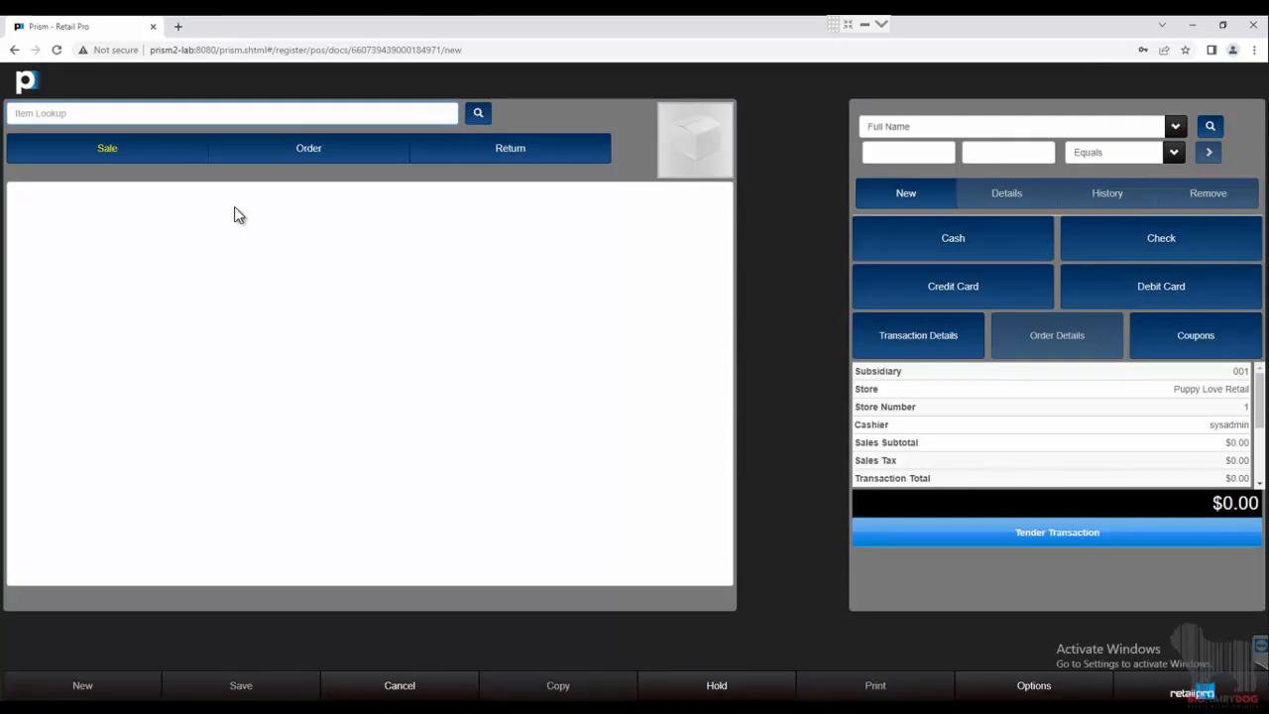
click(305, 157)
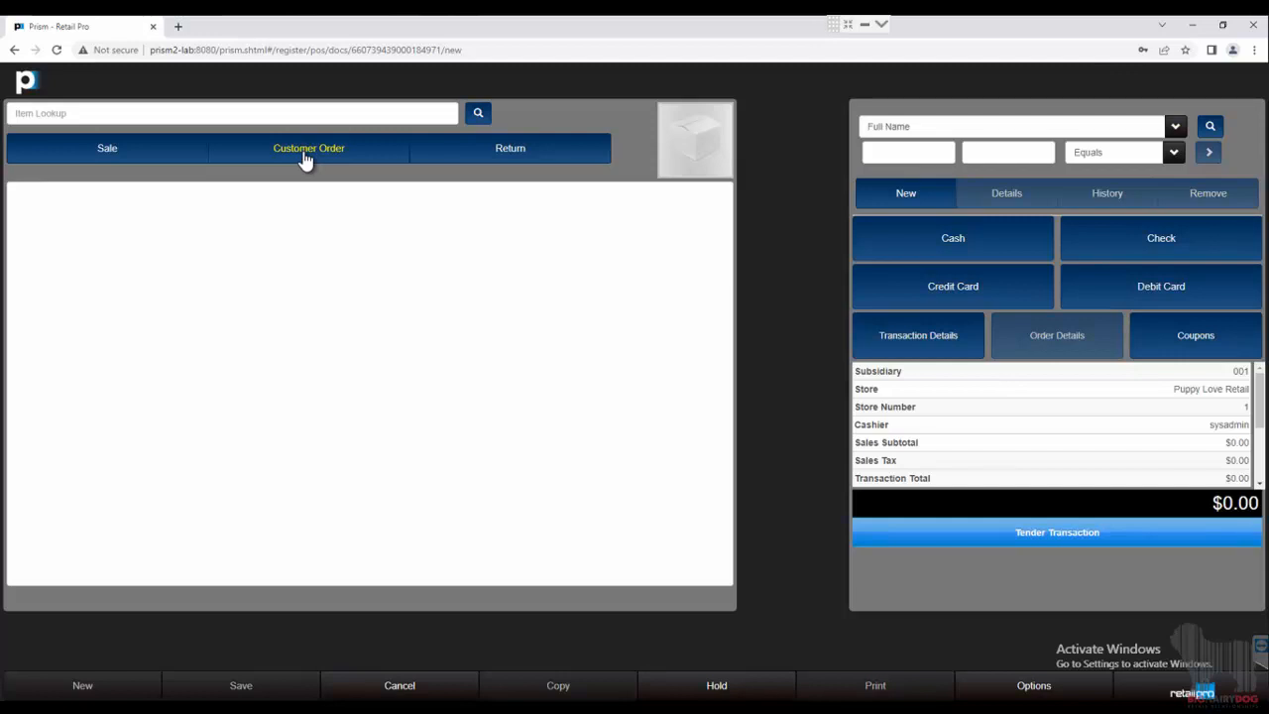
click(930, 150)
text(te)
key(Tab)
text(te)
key(Return)
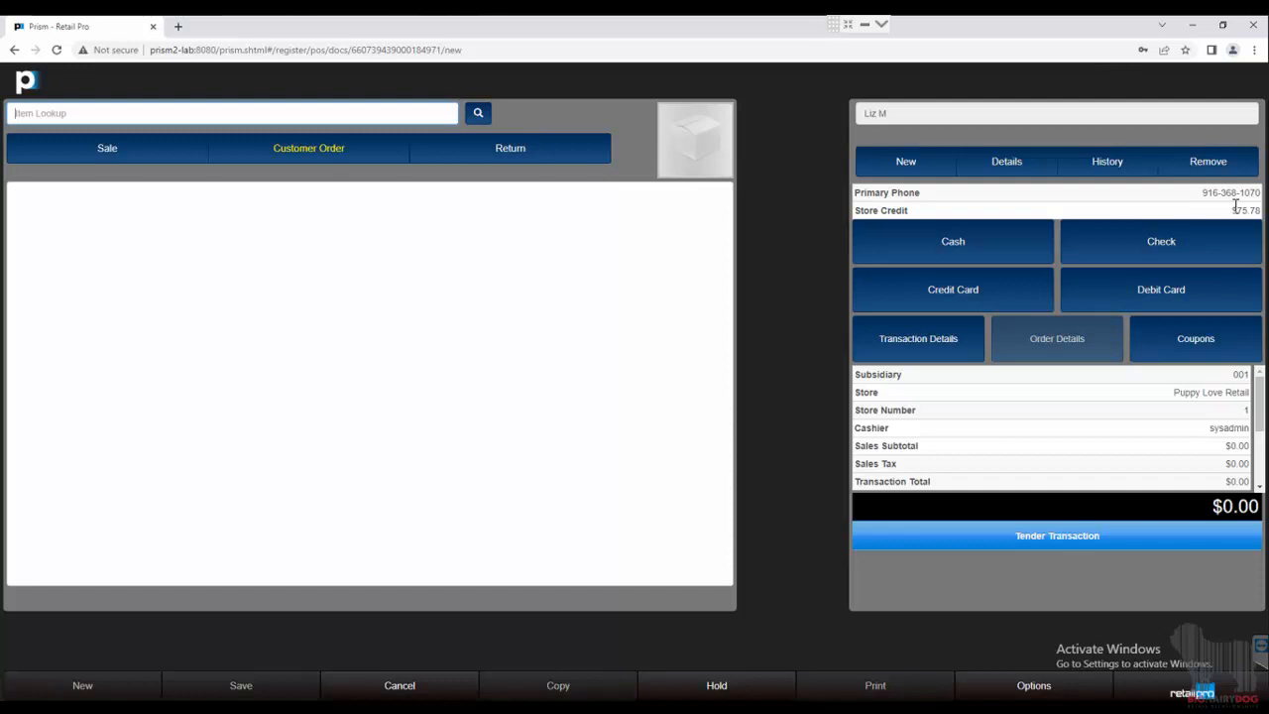
Step: Add one Dress and one Pants item to the customer order through item lookup
click(421, 115)
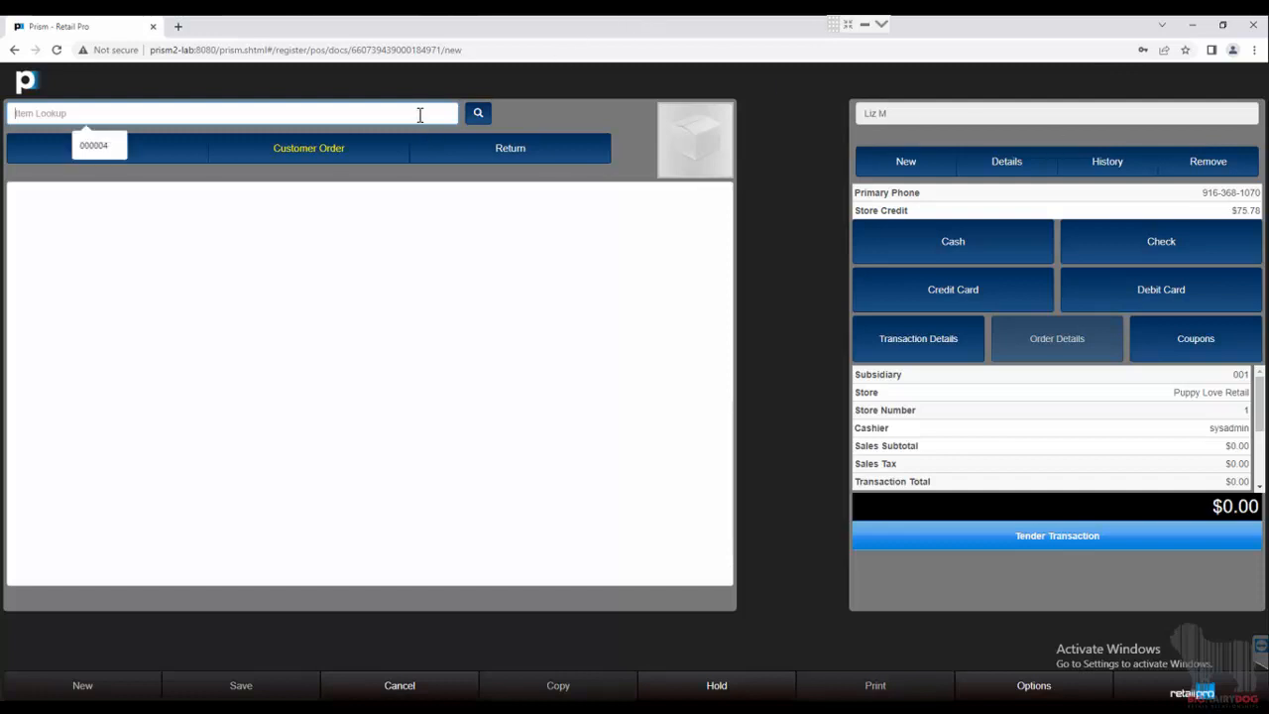
text(12)
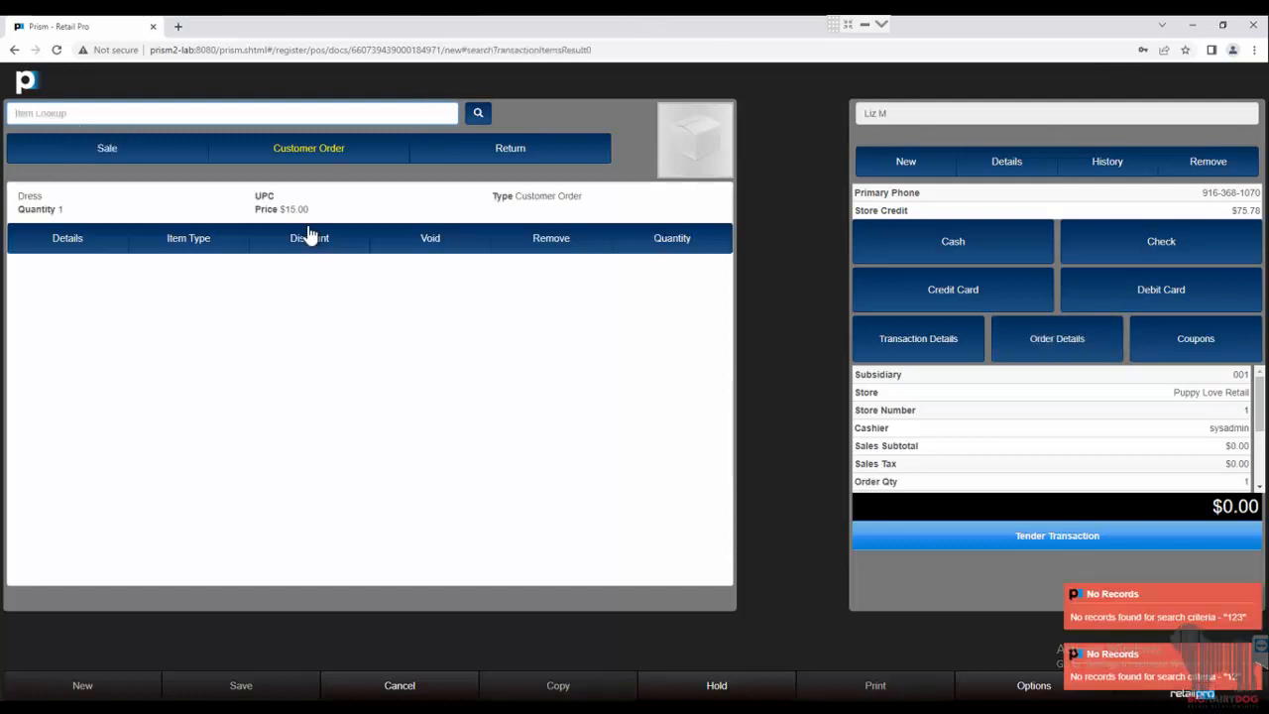
text(Pants)
key(Return)
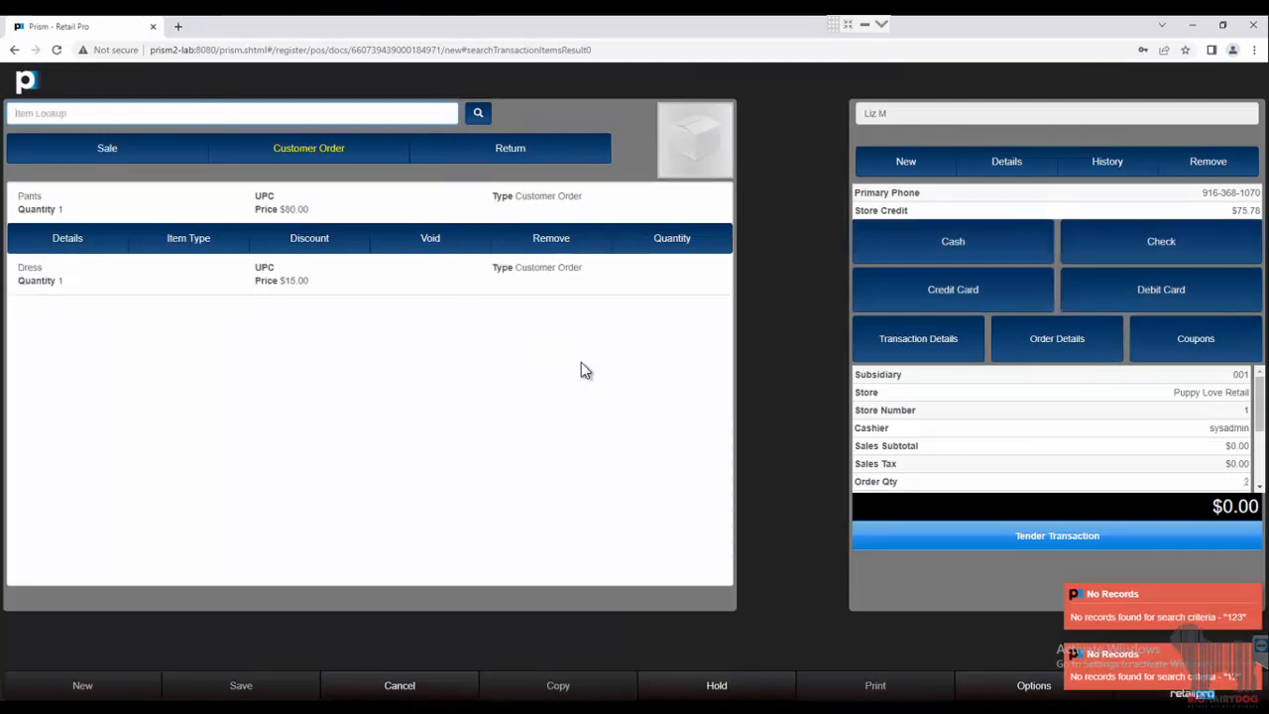
Step: Set the Dress line's quantity to 3 and dismiss the two No Records notices
click(487, 272)
click(684, 282)
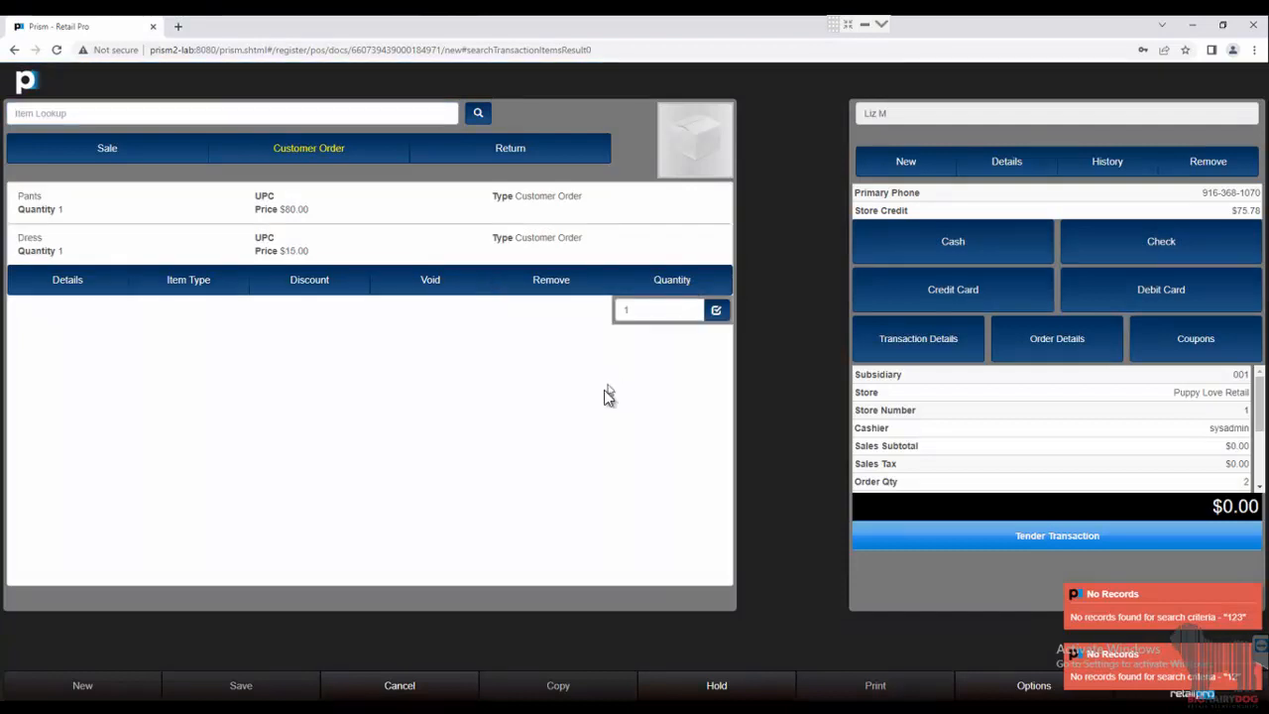
click(590, 311)
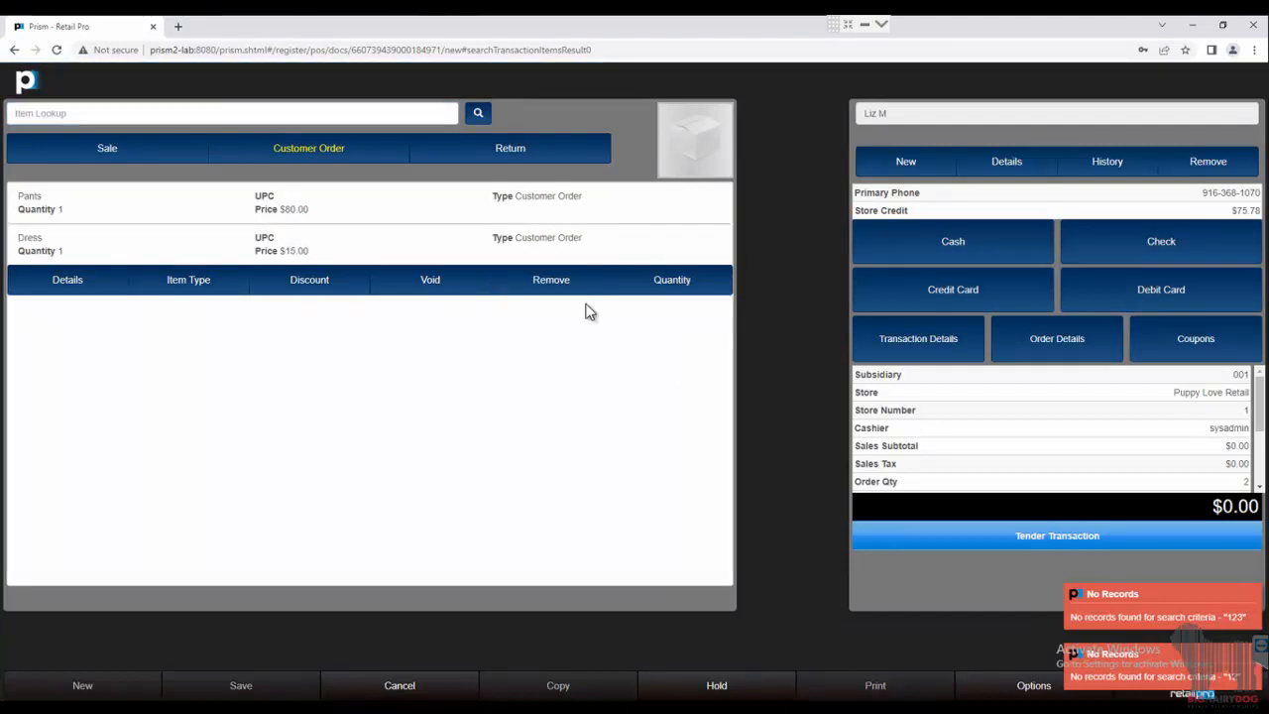
click(705, 289)
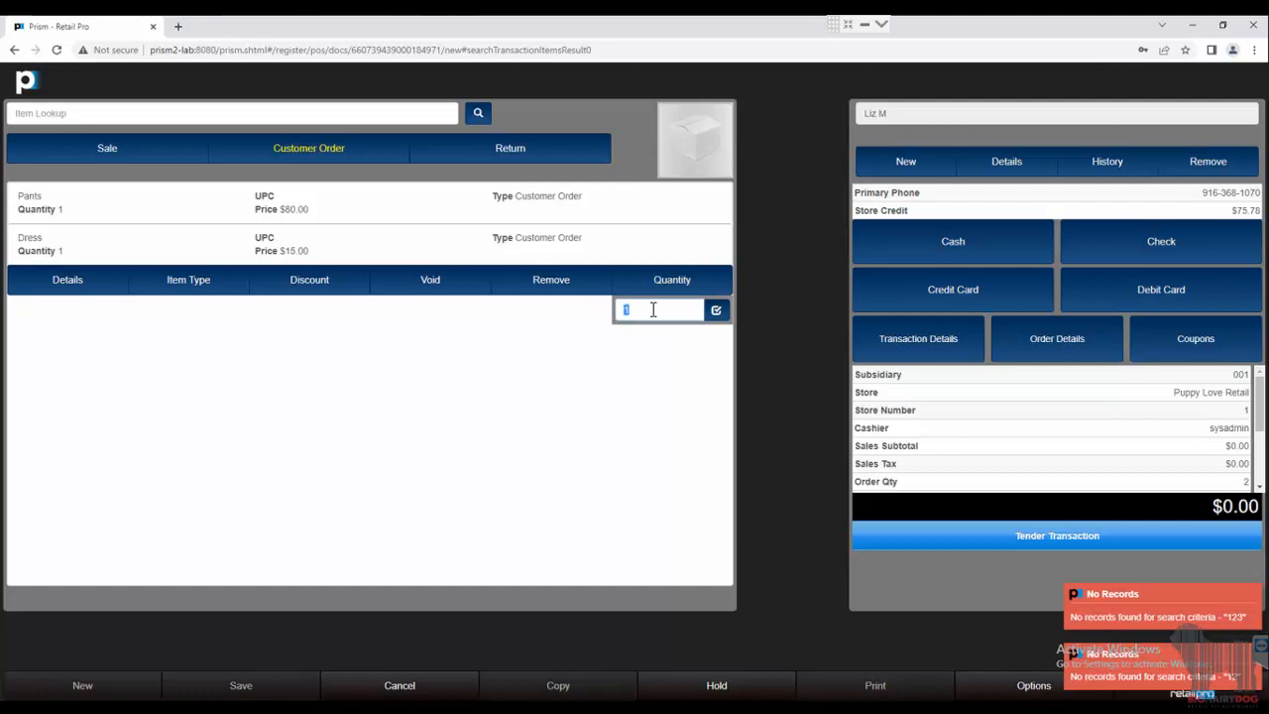
text(3)
key(Return)
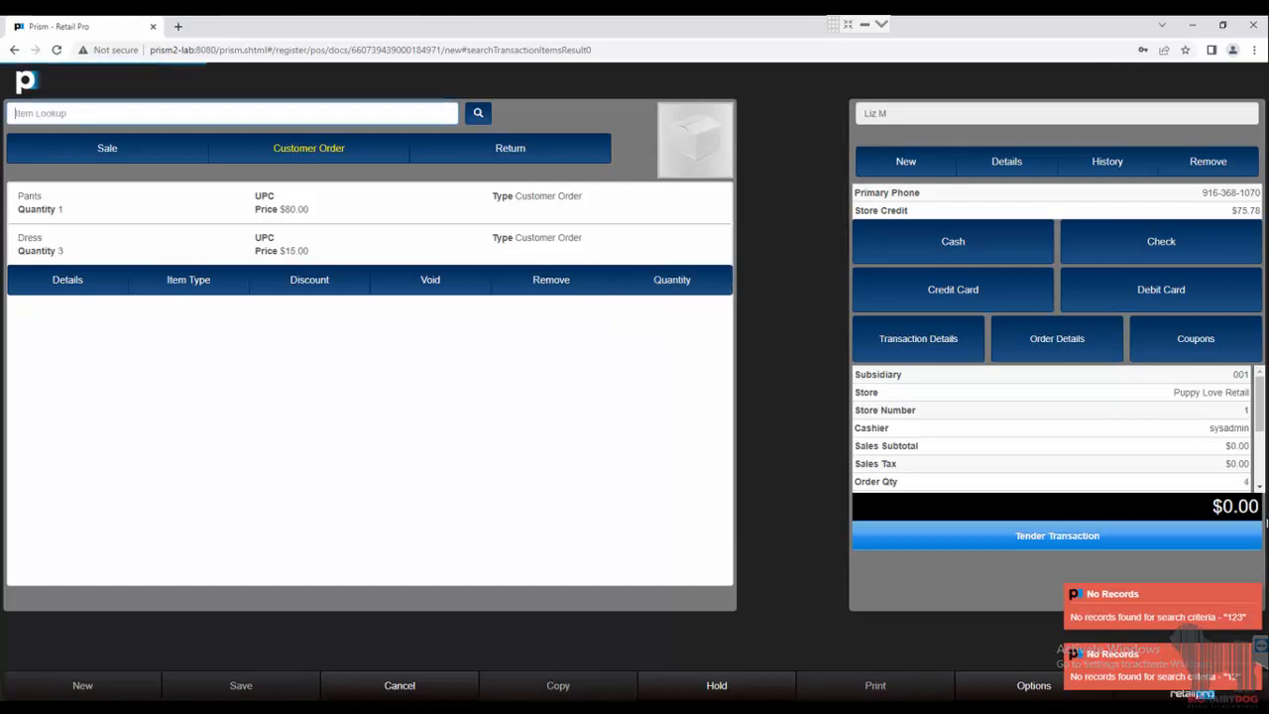
click(1179, 621)
click(1185, 667)
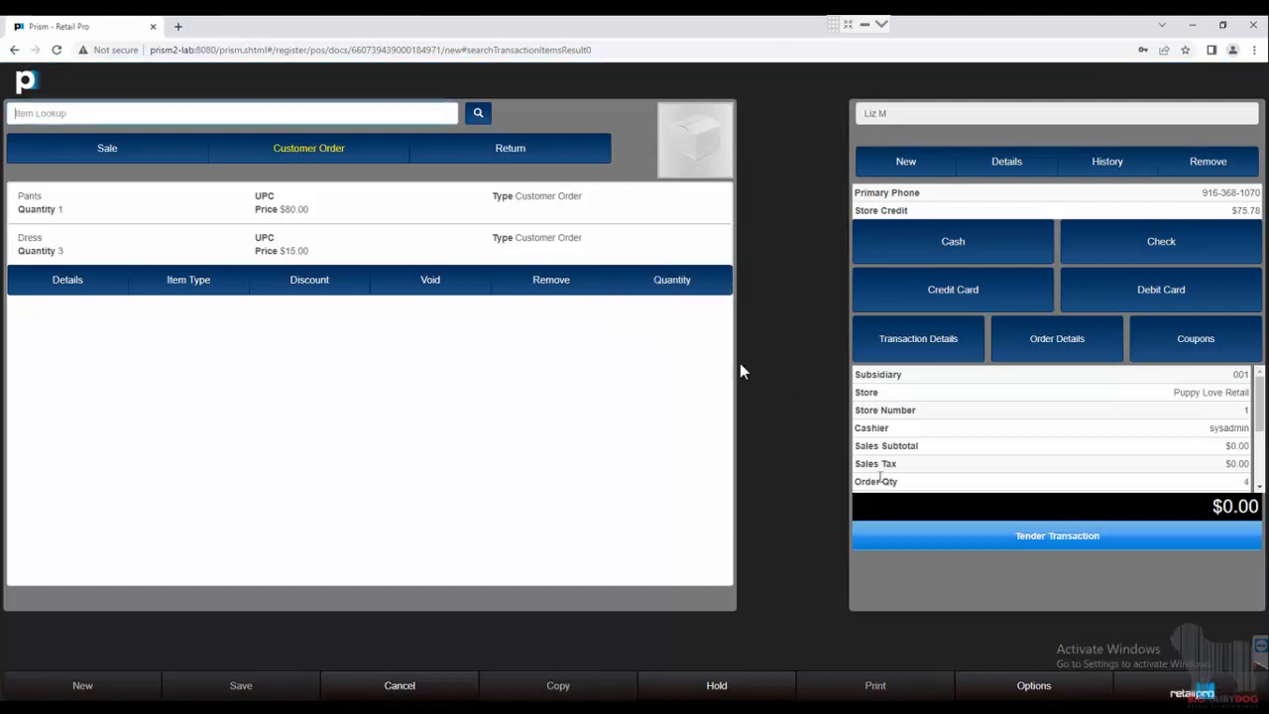
click(324, 202)
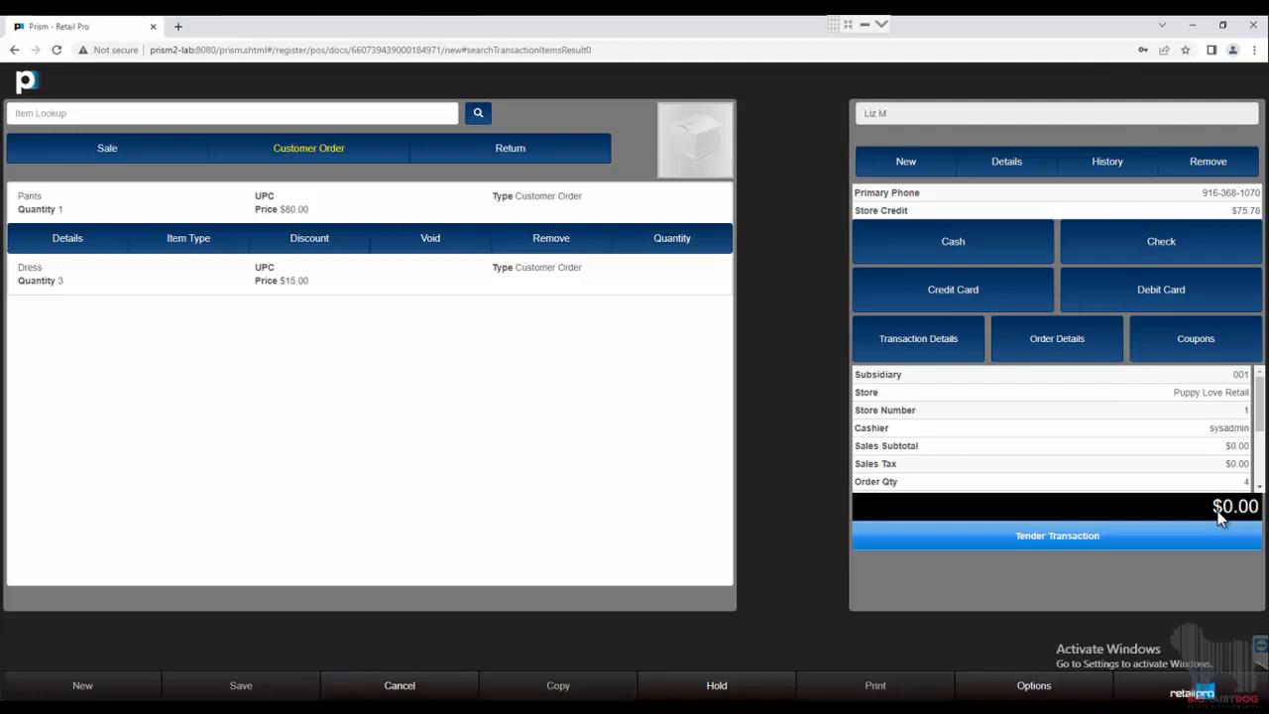
Step: Tender the customer order with a deposit amount of $25
click(1057, 537)
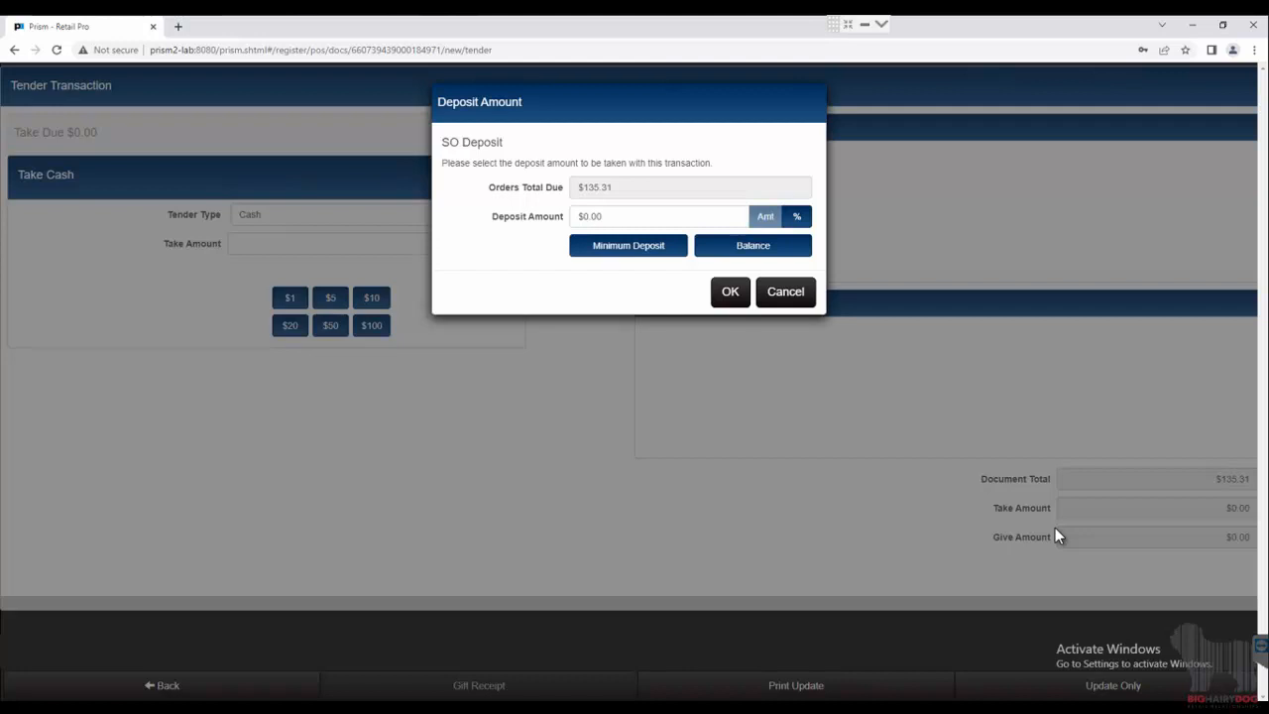
click(606, 216)
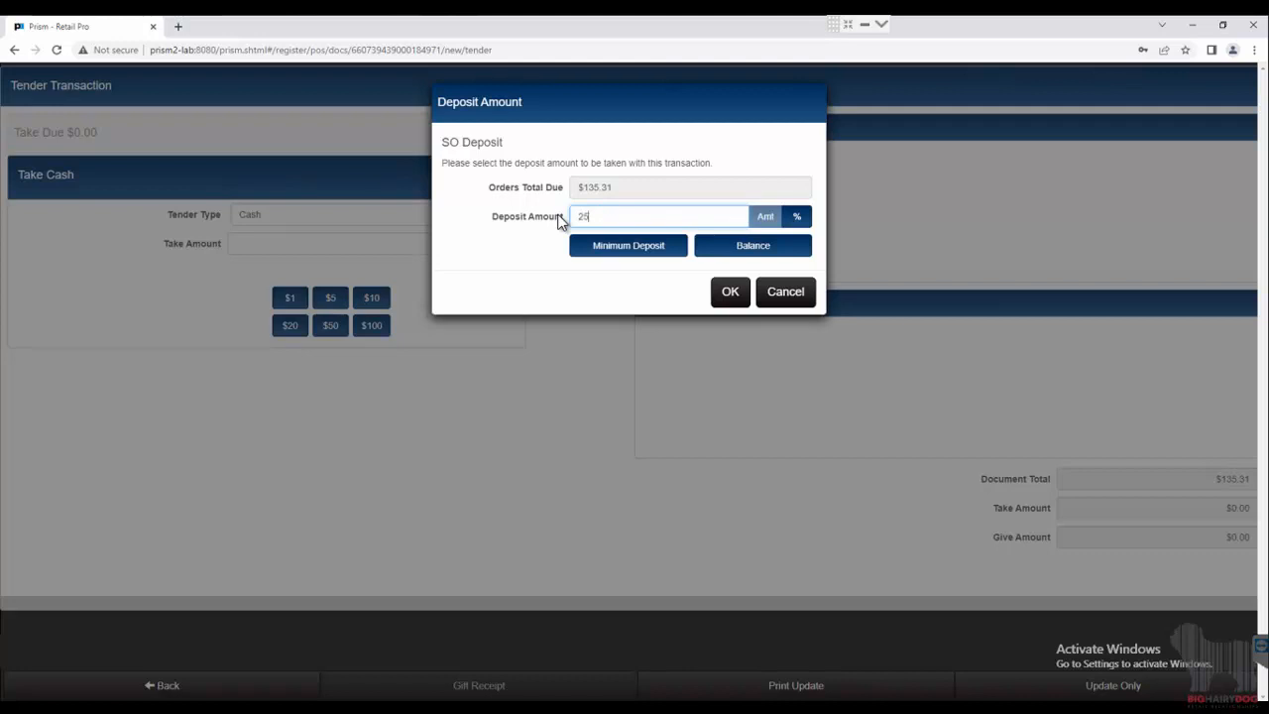
click(744, 298)
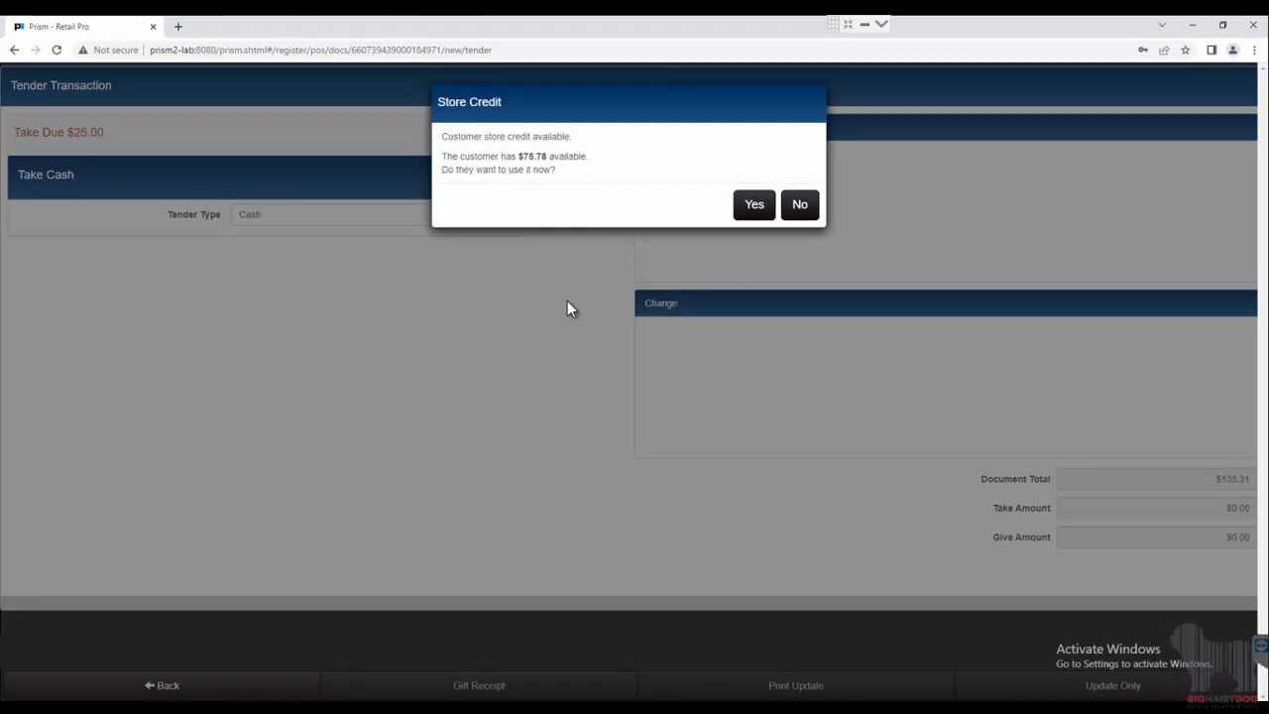
Step: Pay the $25.00 deposit with the customer's store credit and finalize the order without printing
click(752, 205)
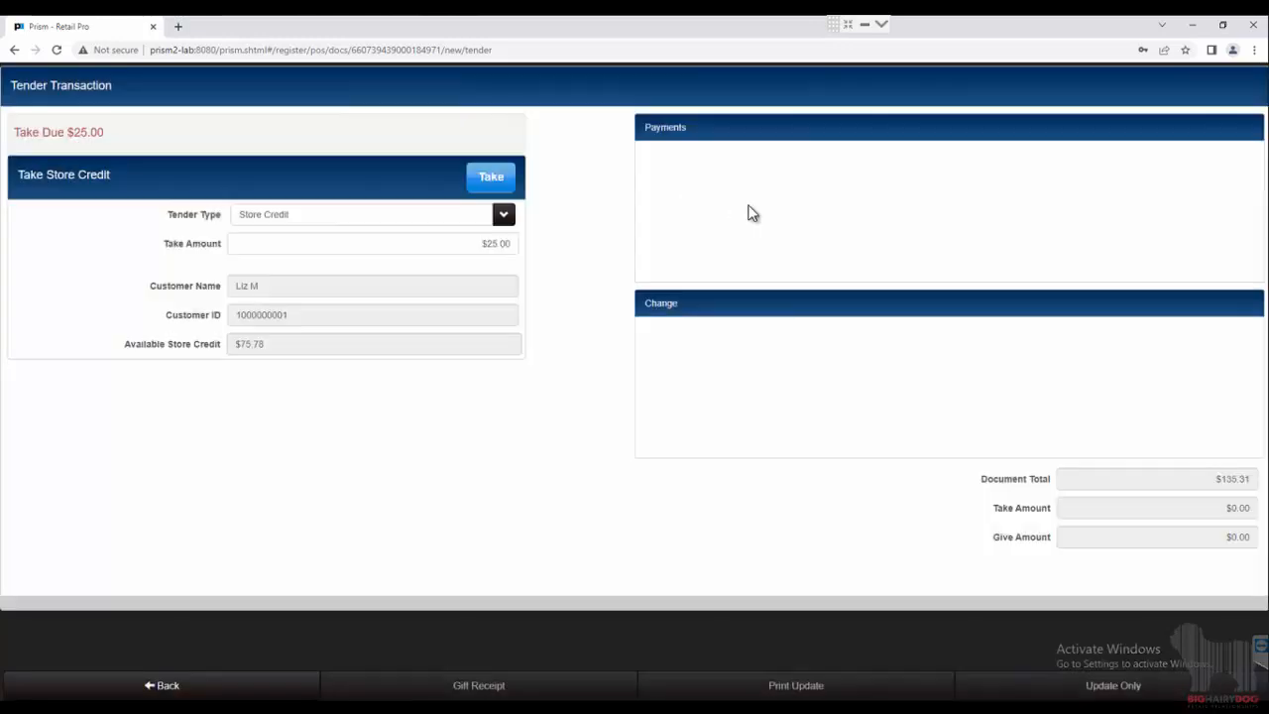
click(483, 179)
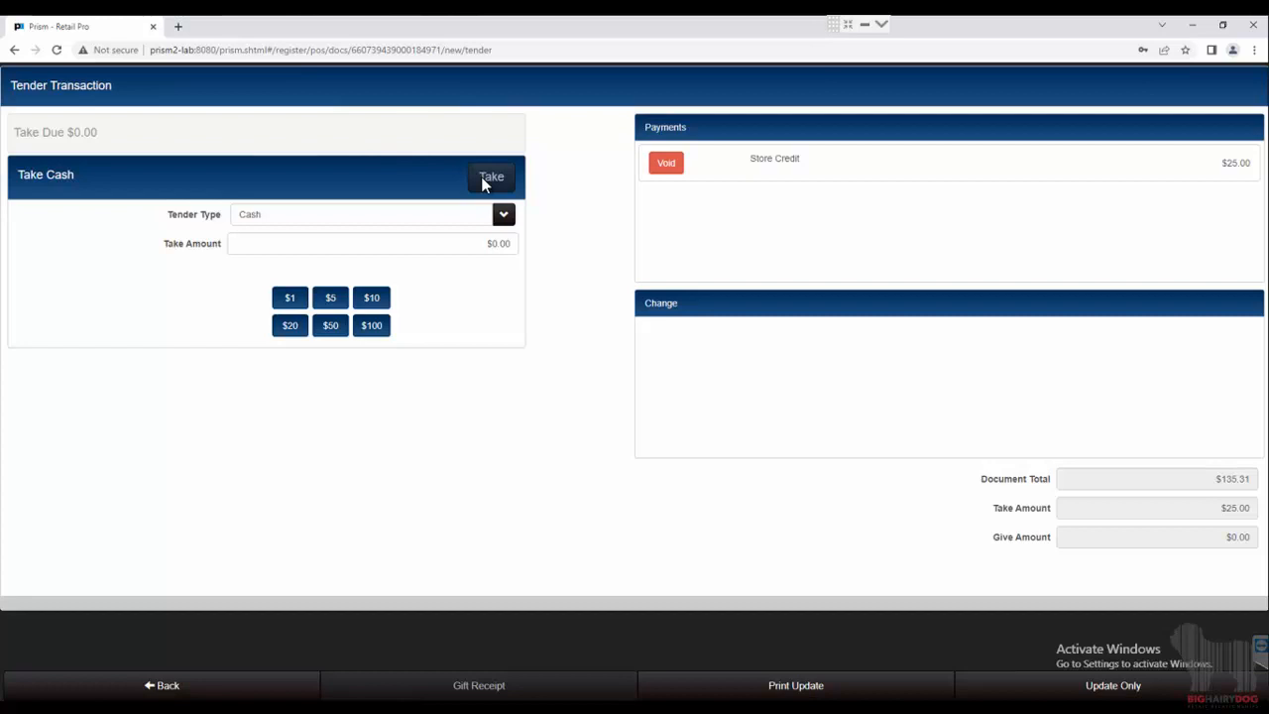
click(1059, 694)
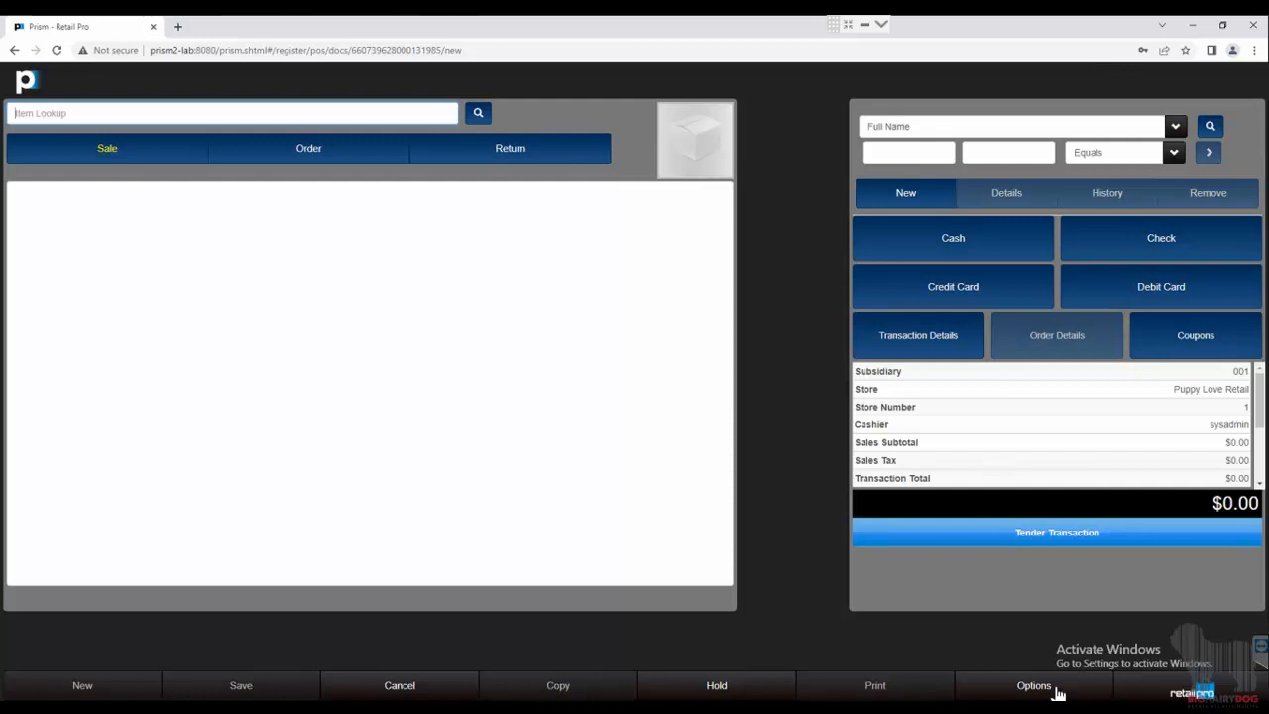
Step: Return to the point of sale home and look up transactions of type Customer Order
click(1178, 688)
click(1182, 114)
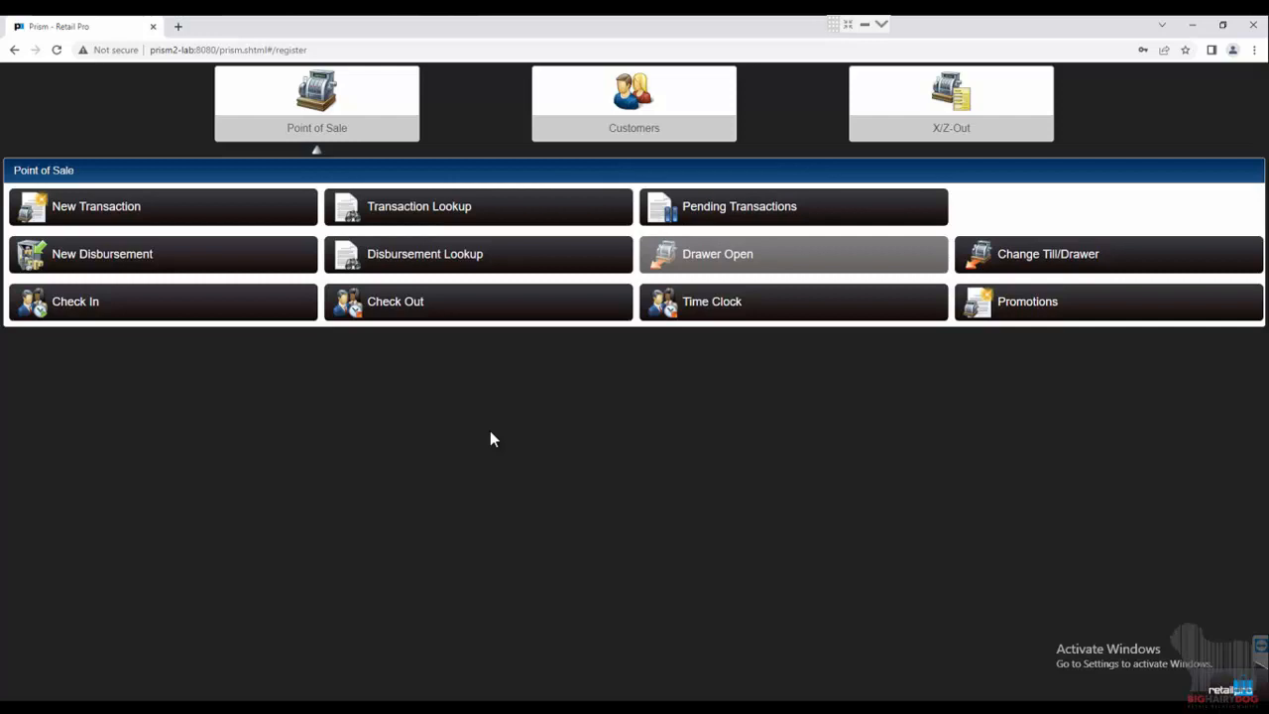
click(446, 218)
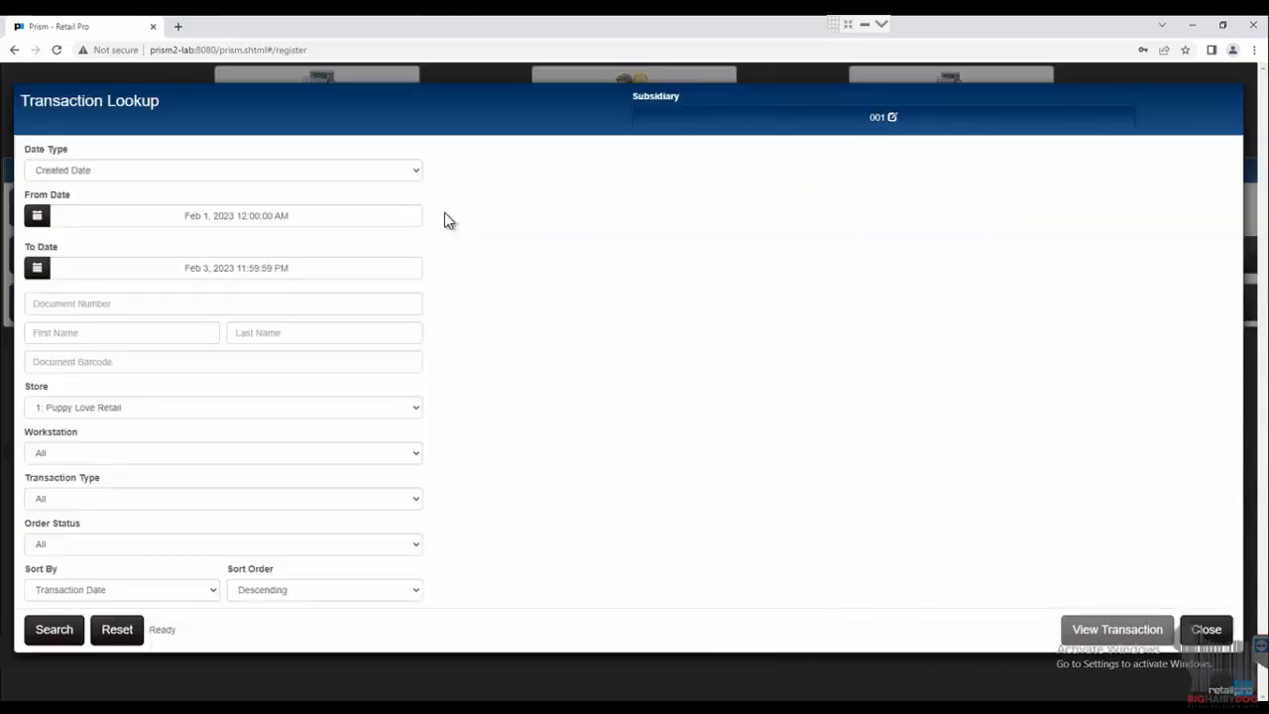
click(88, 307)
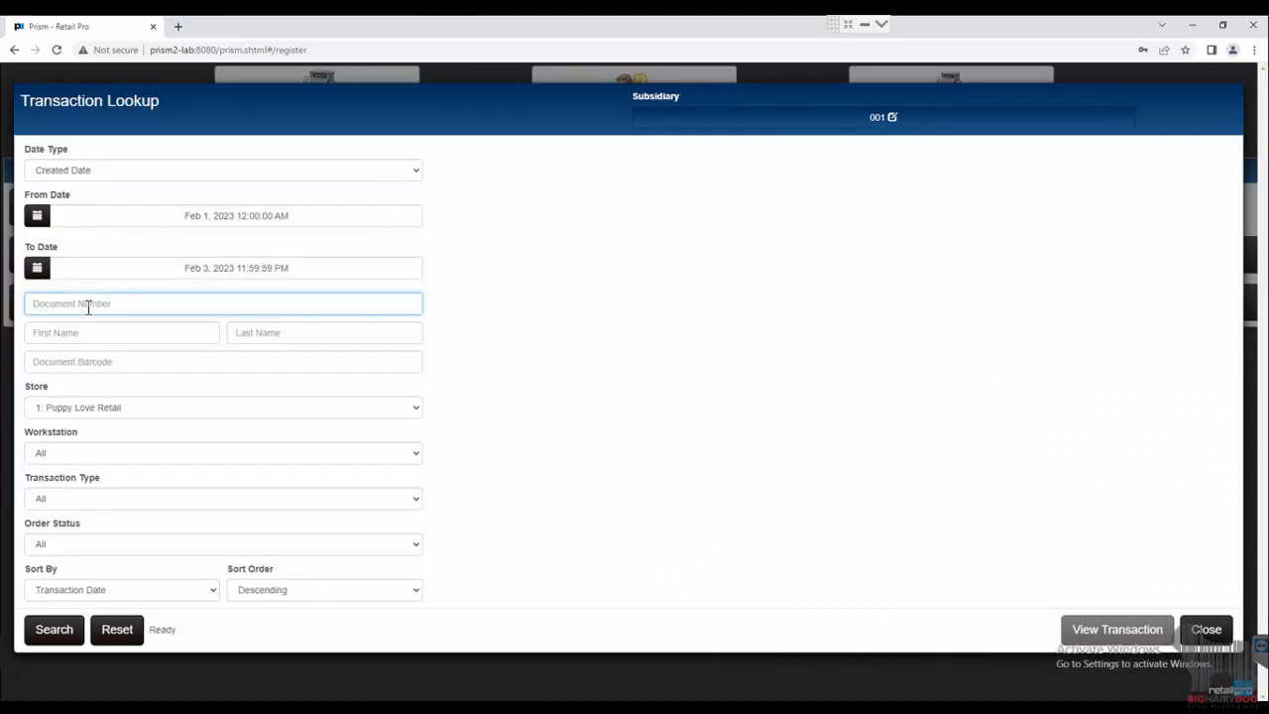
click(99, 340)
click(295, 338)
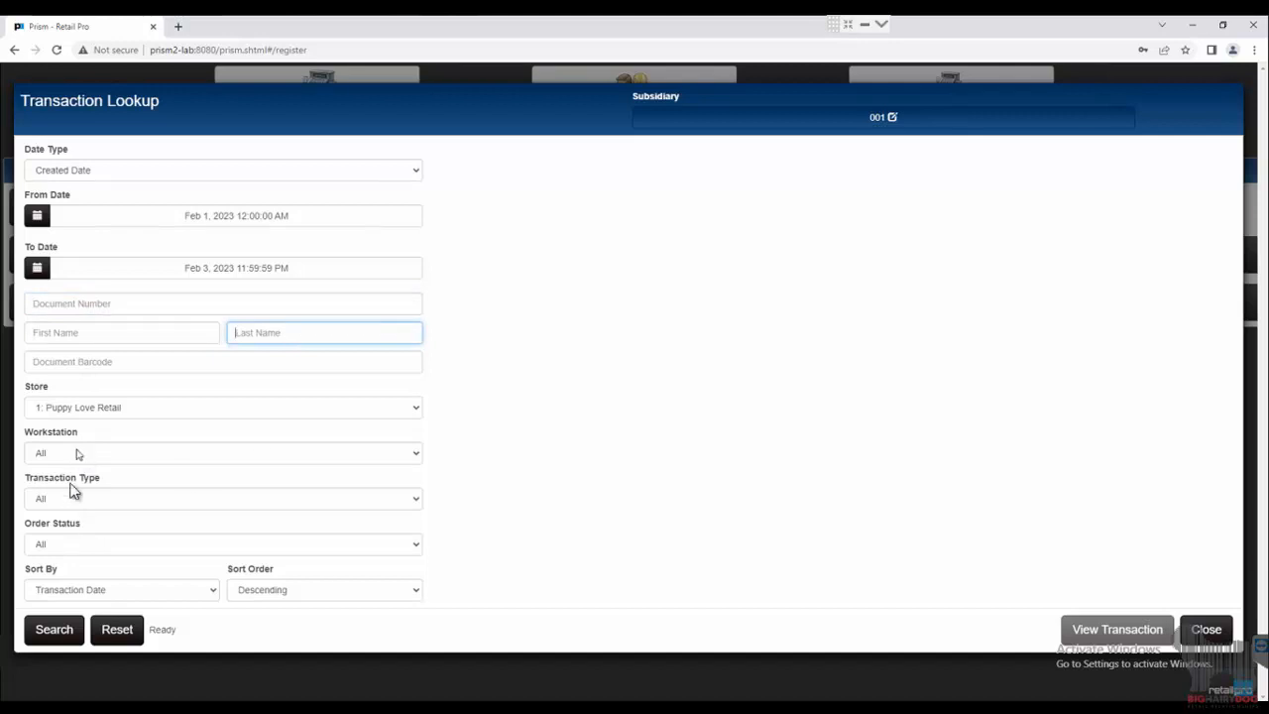
click(60, 496)
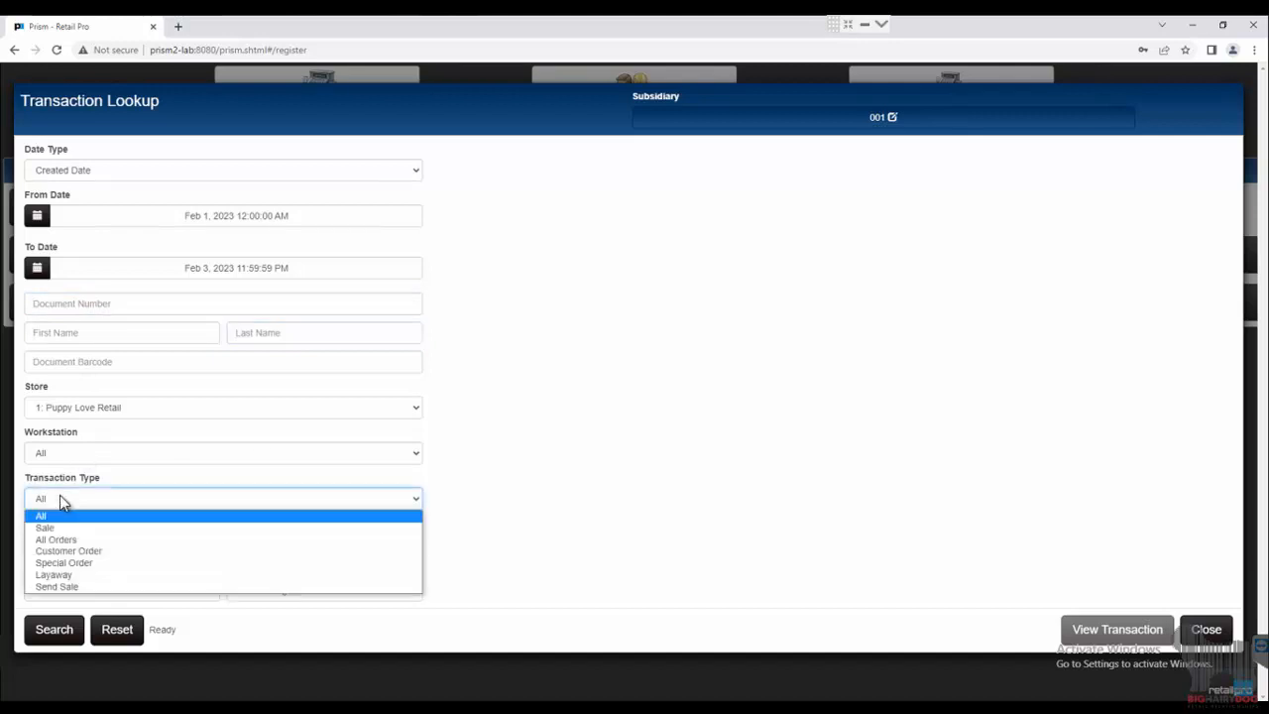
click(69, 551)
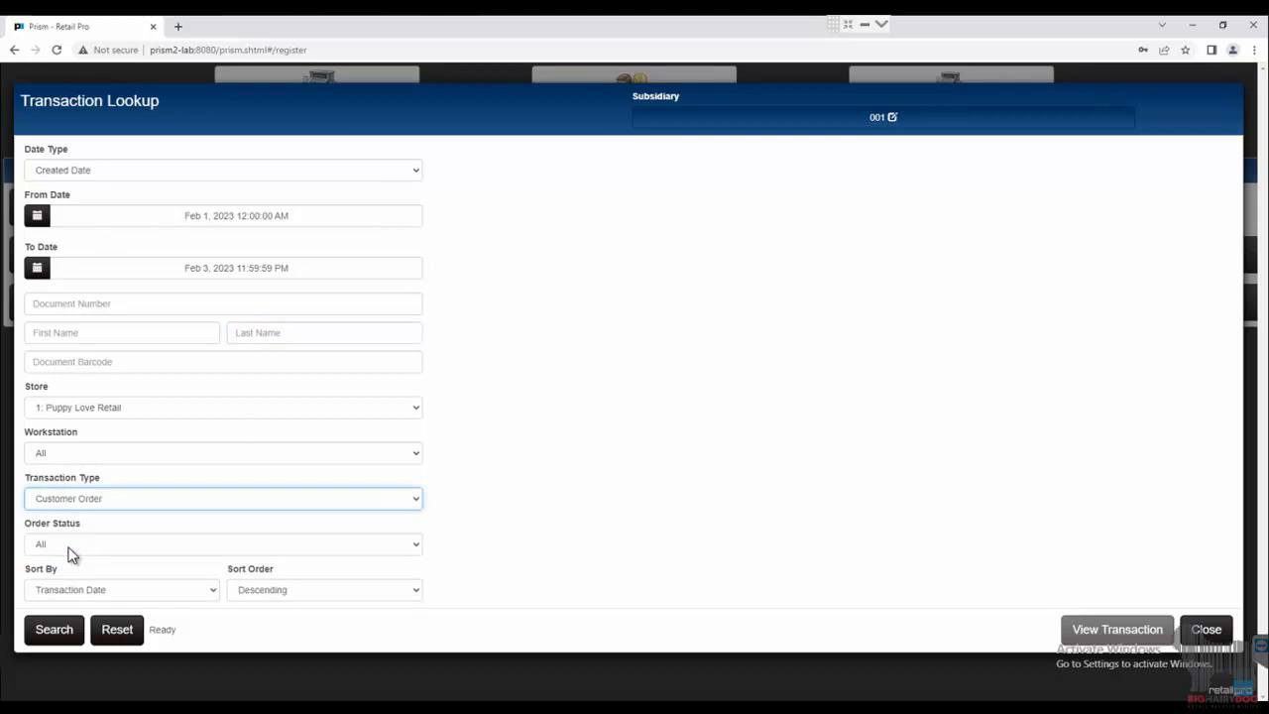
click(56, 631)
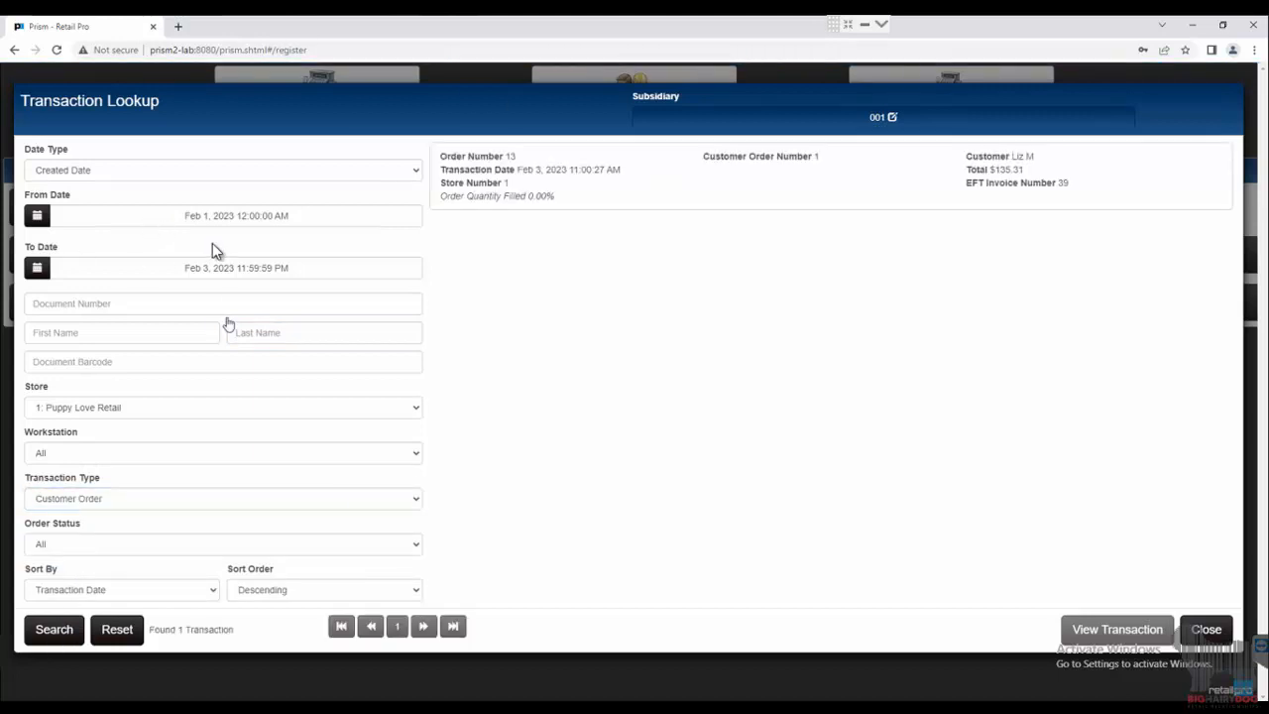
Step: View the found customer order and open Order Fulfillment from its order details
click(697, 180)
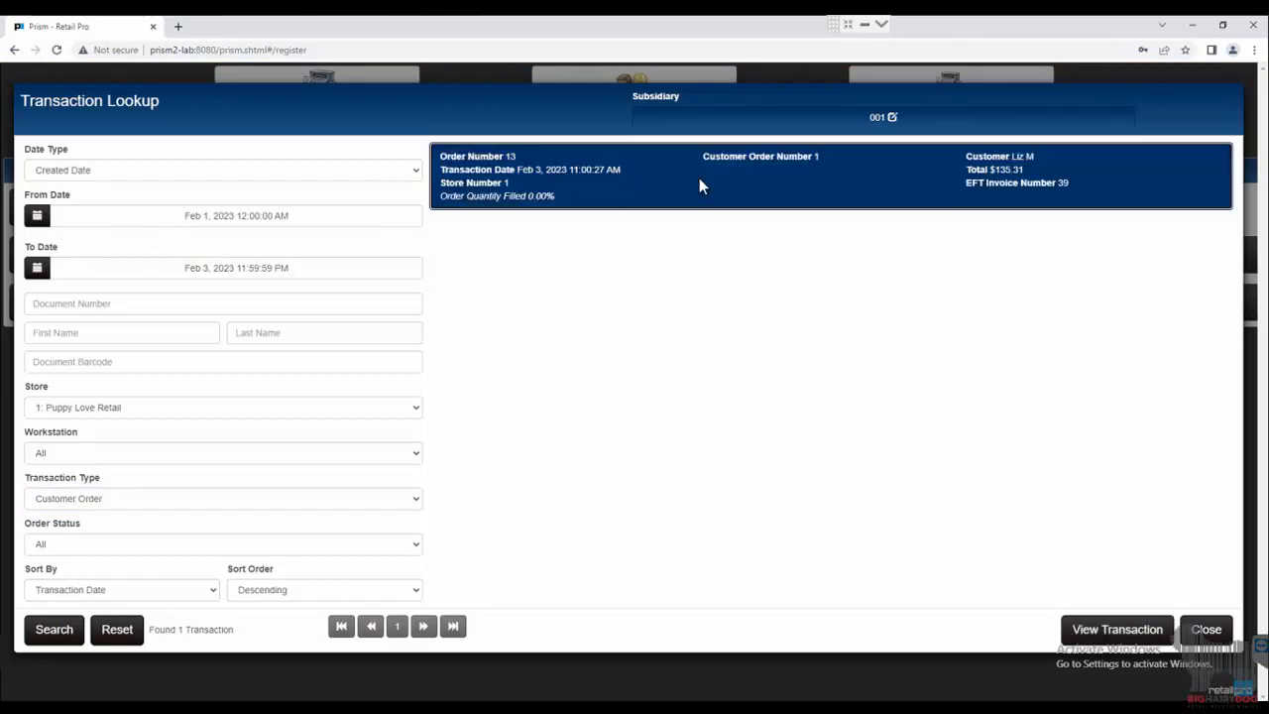
click(1131, 639)
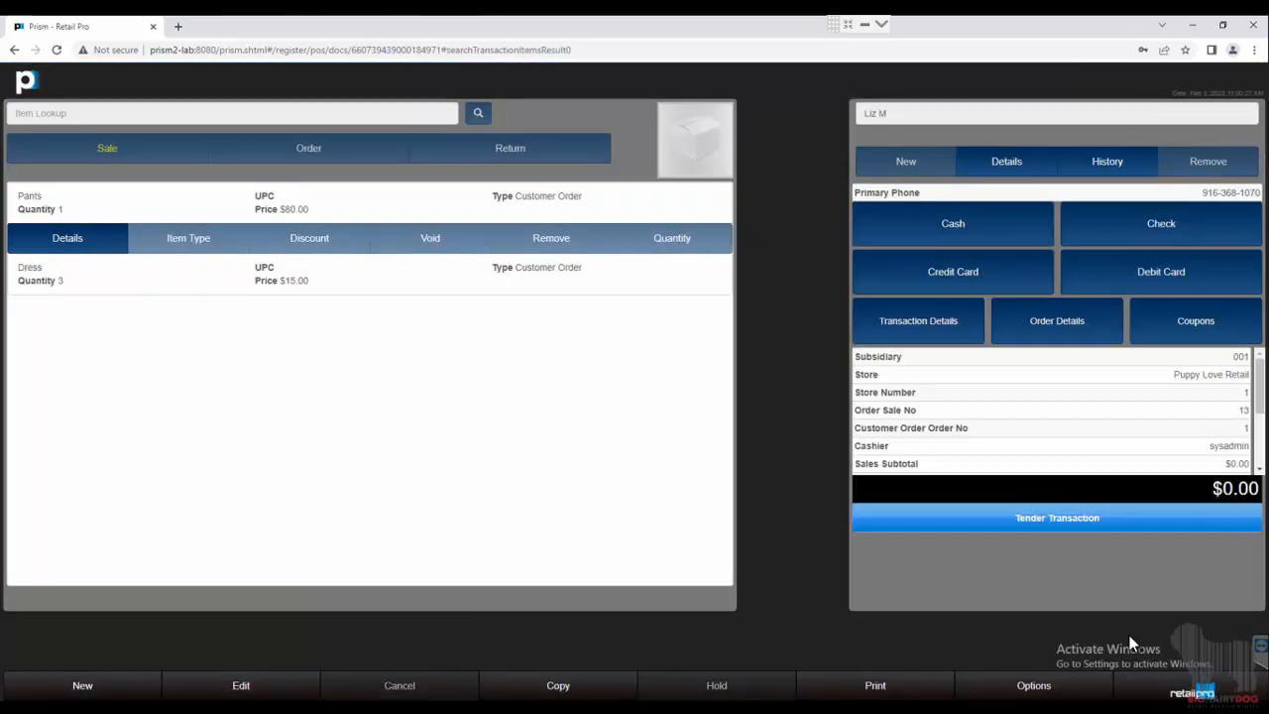
click(1060, 325)
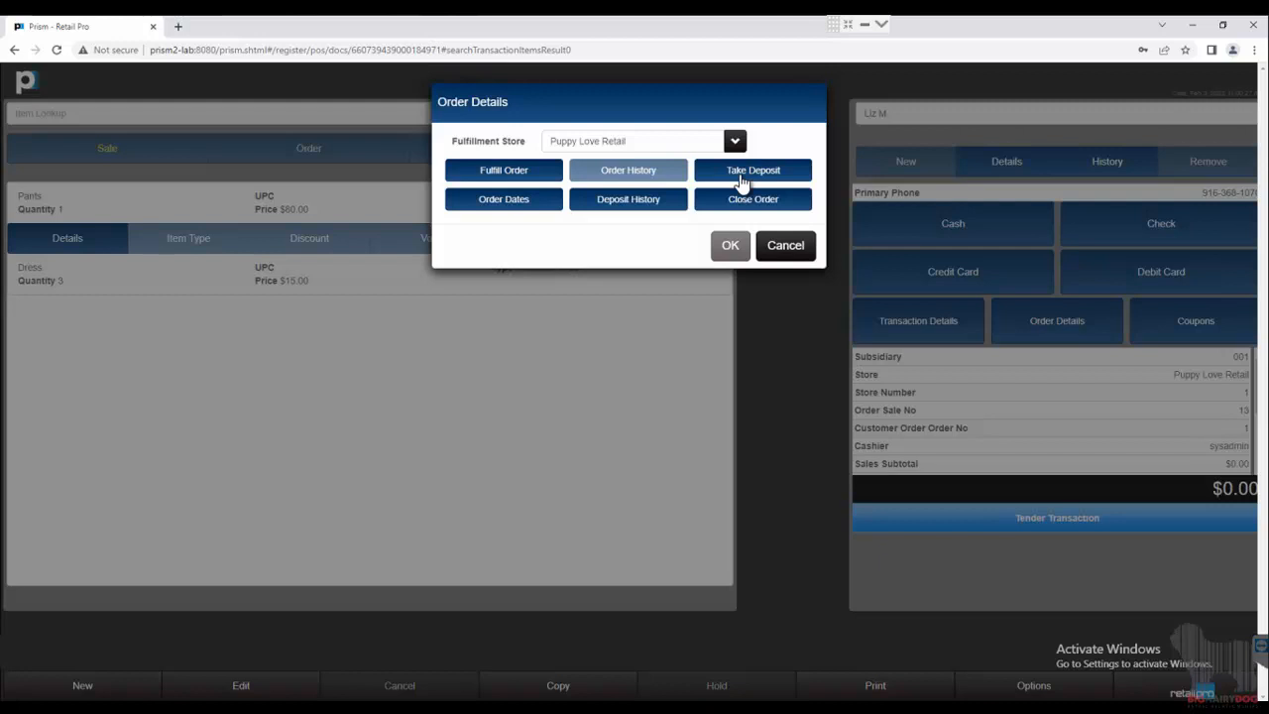
click(543, 169)
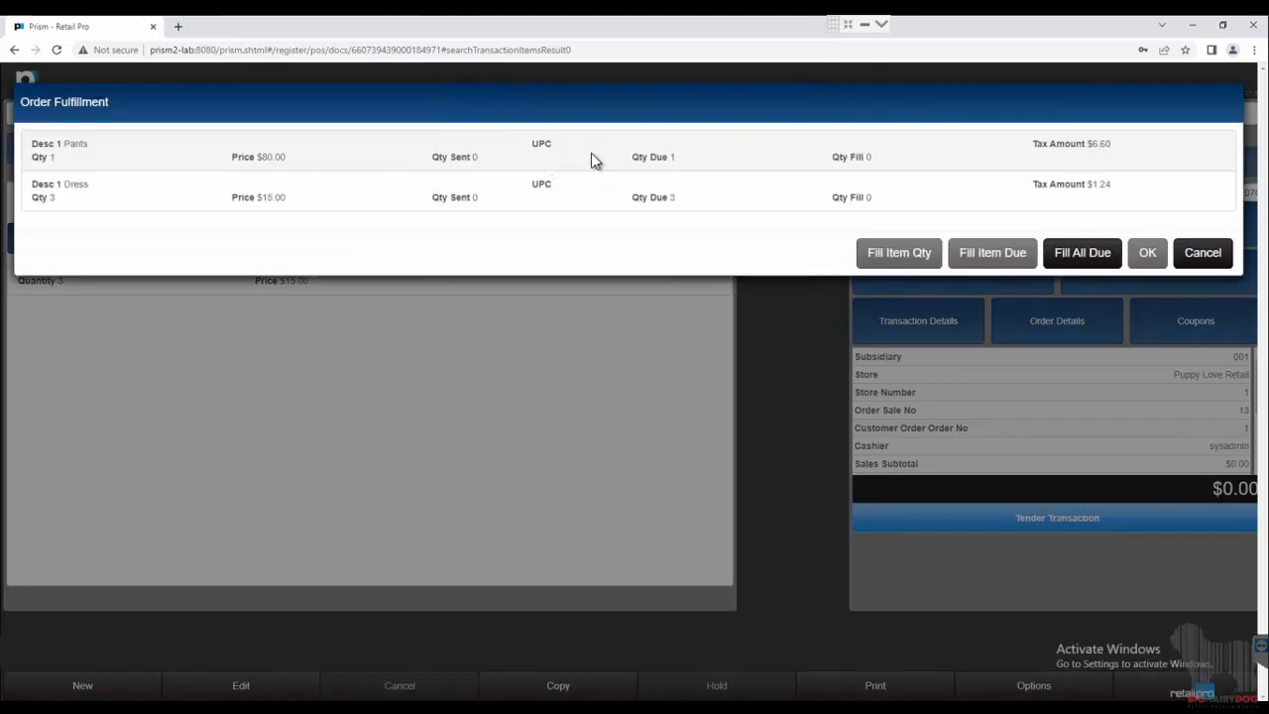
Step: Fill all due quantities of the Pants and Dress lines and accept the fulfillment
click(591, 154)
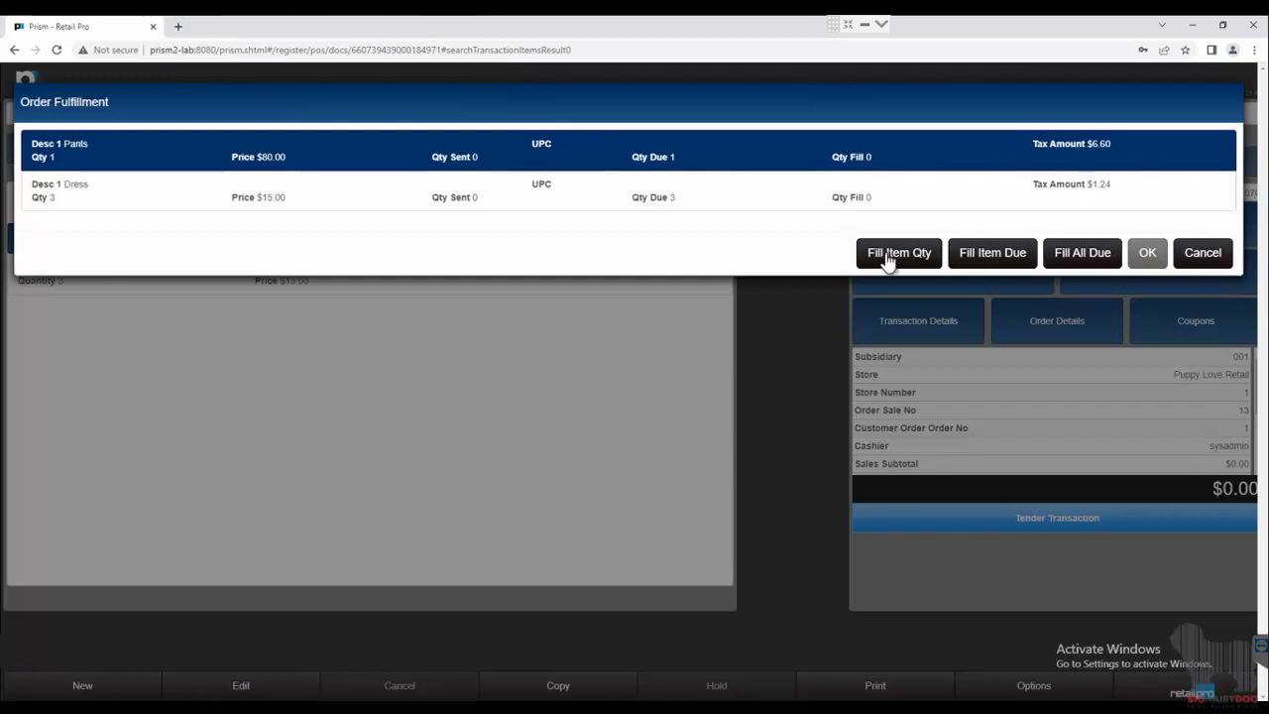
click(1083, 258)
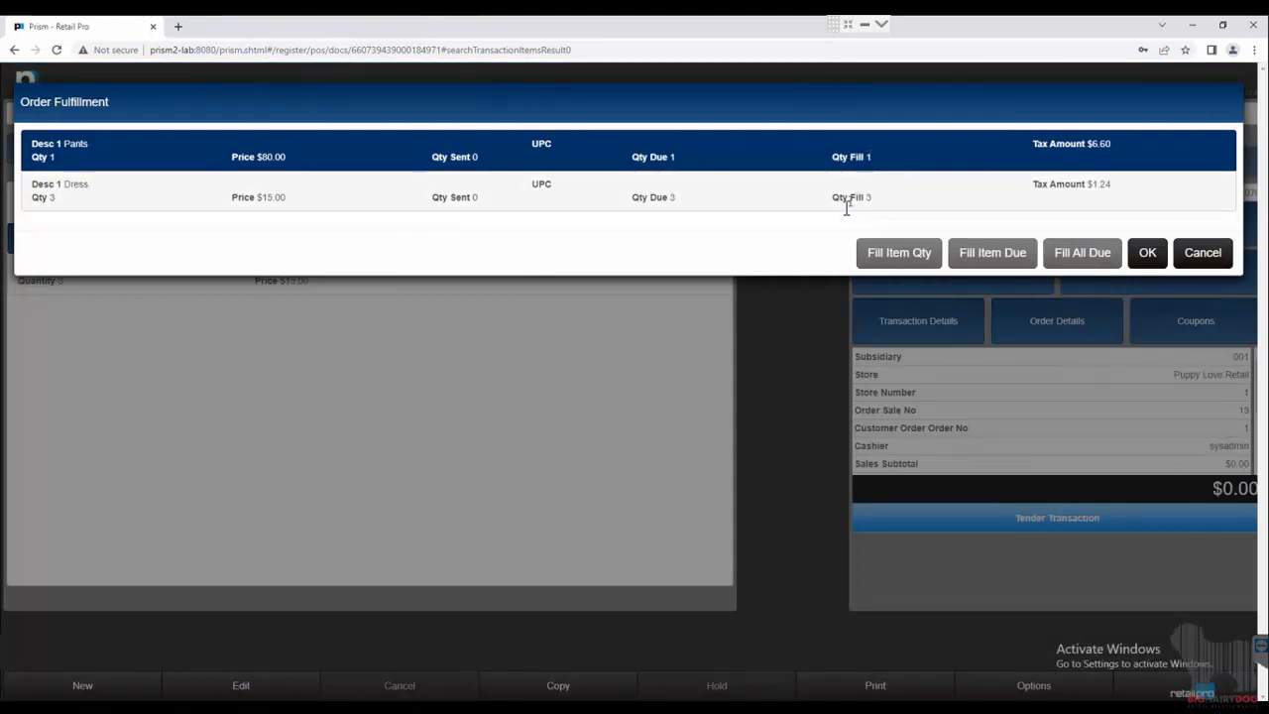
click(1146, 254)
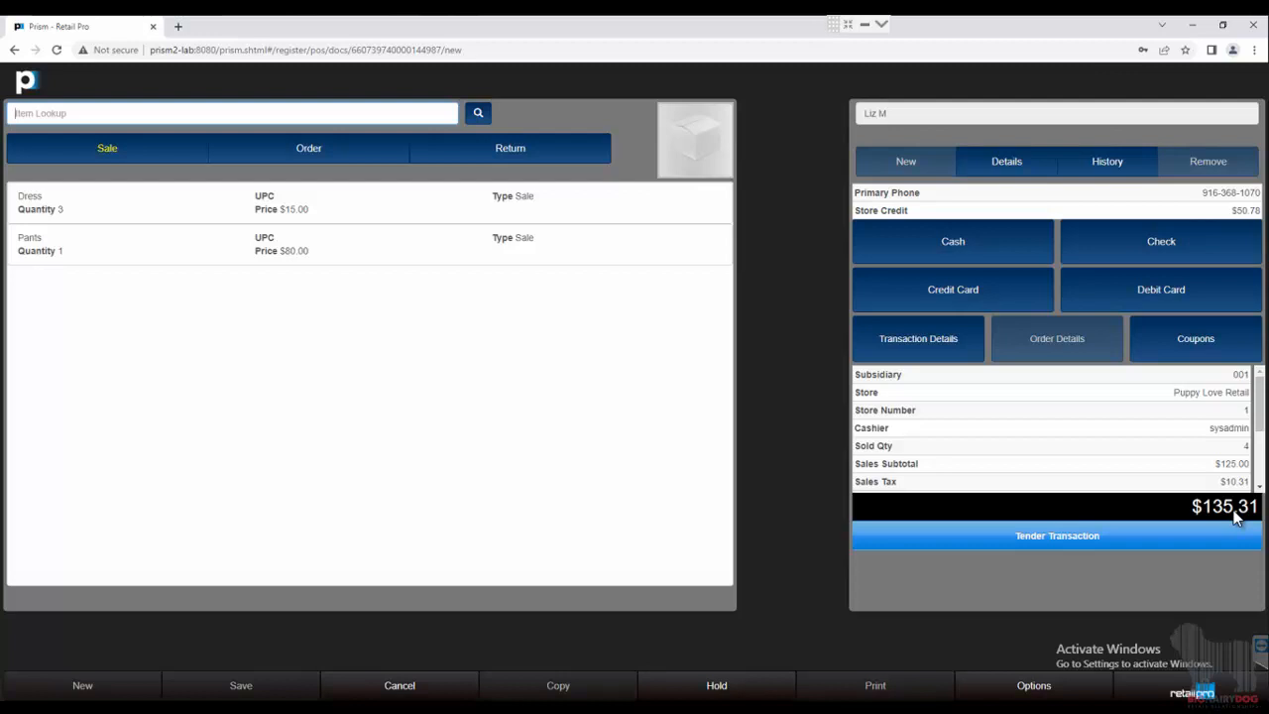
Step: Tender the fulfillment sale and apply the customer's $25.00 order deposit as payment
click(1149, 548)
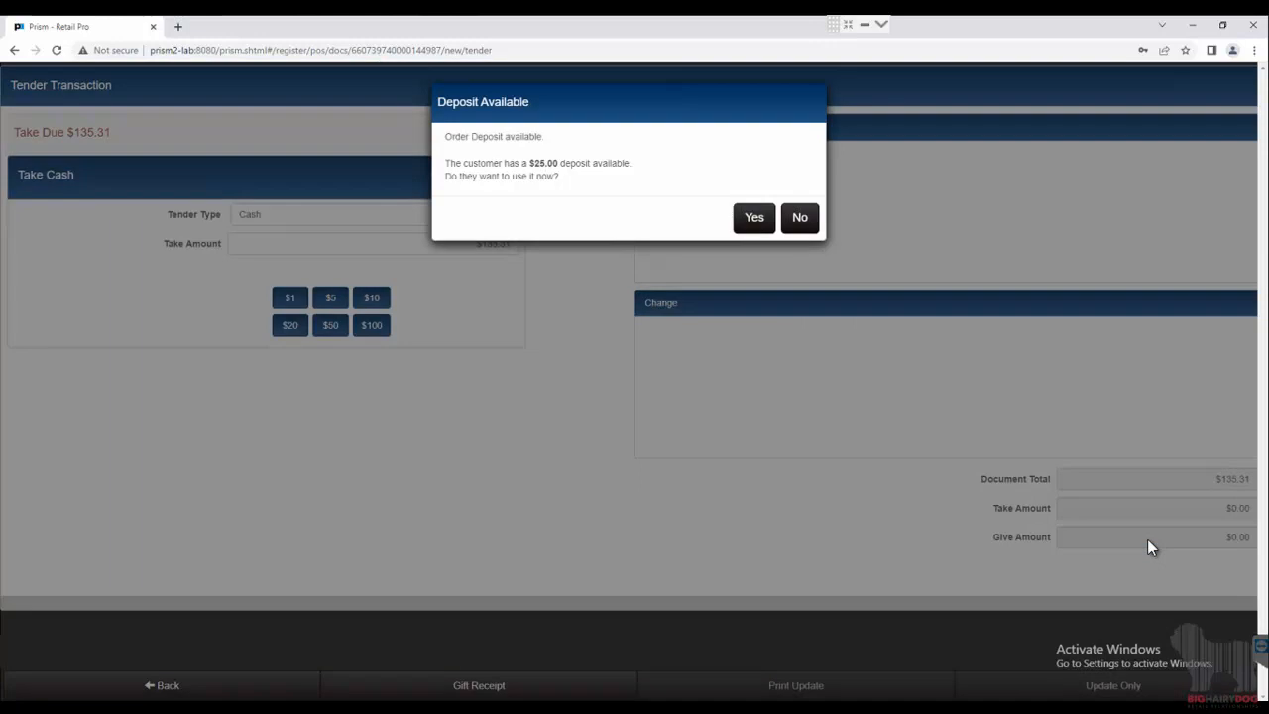
click(754, 219)
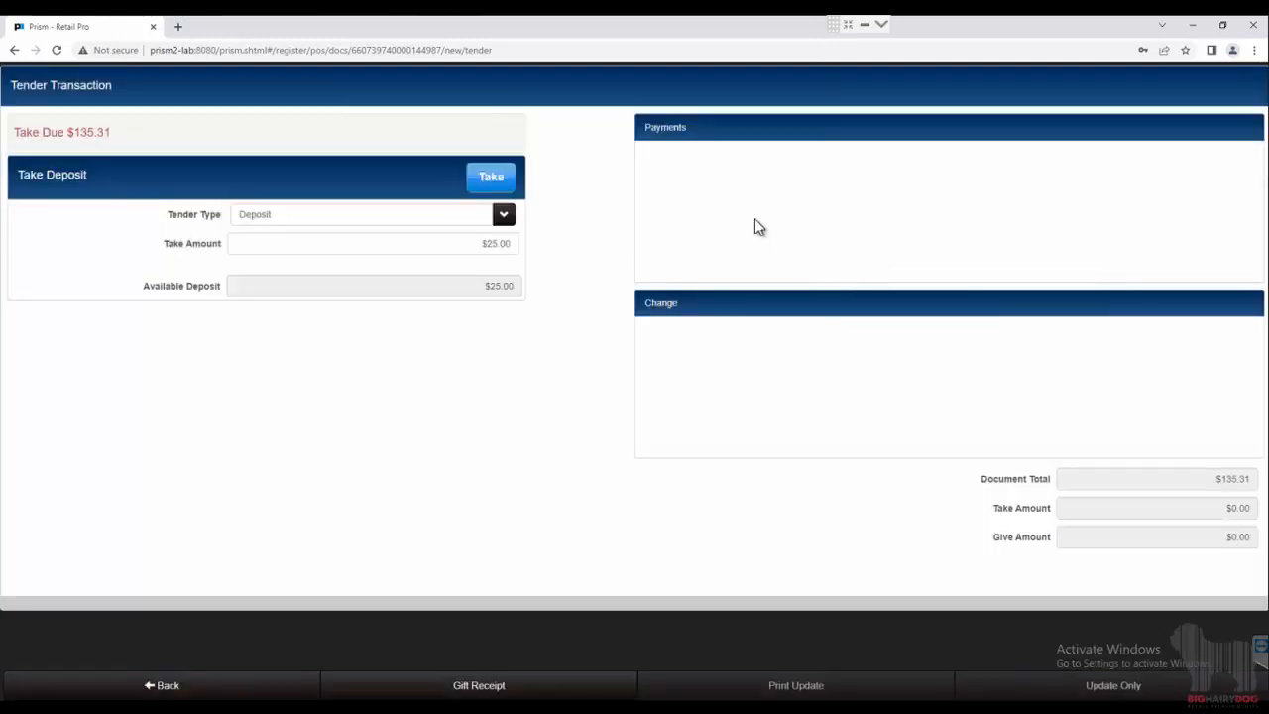
click(482, 180)
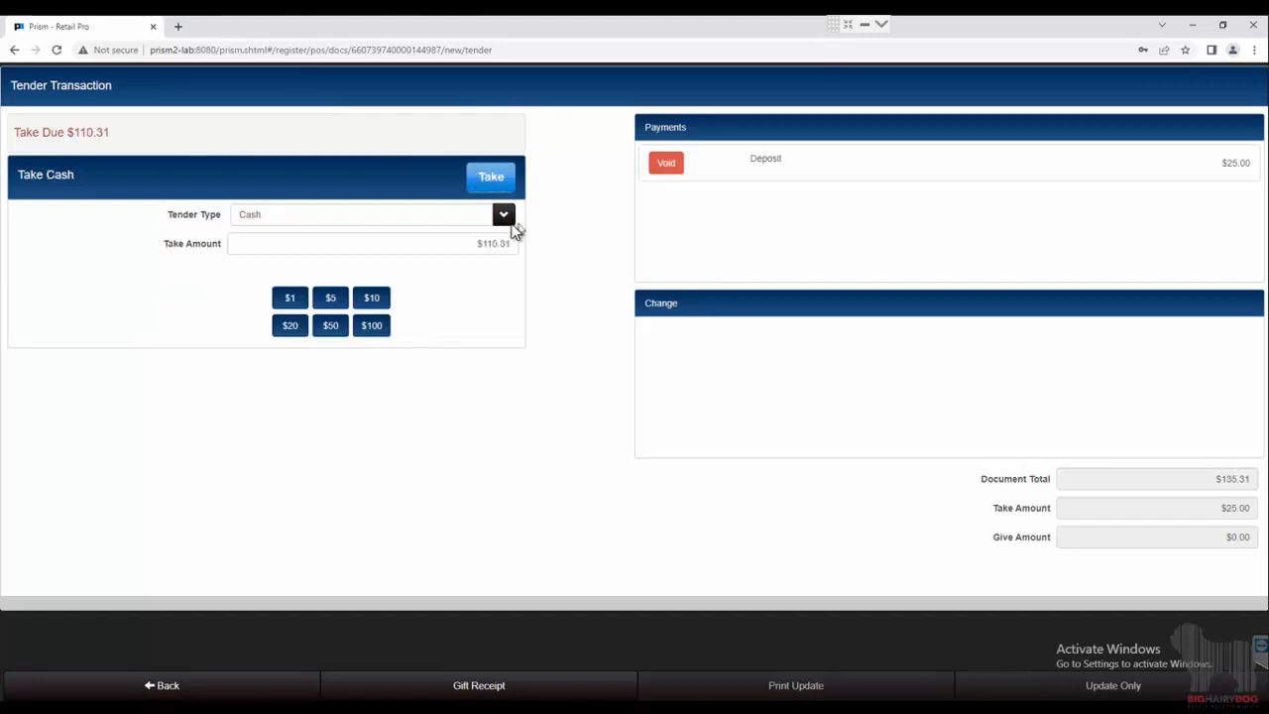
Step: Take $50.78 of the customer's store credit and the remaining $59.53 in cash as payments
click(503, 214)
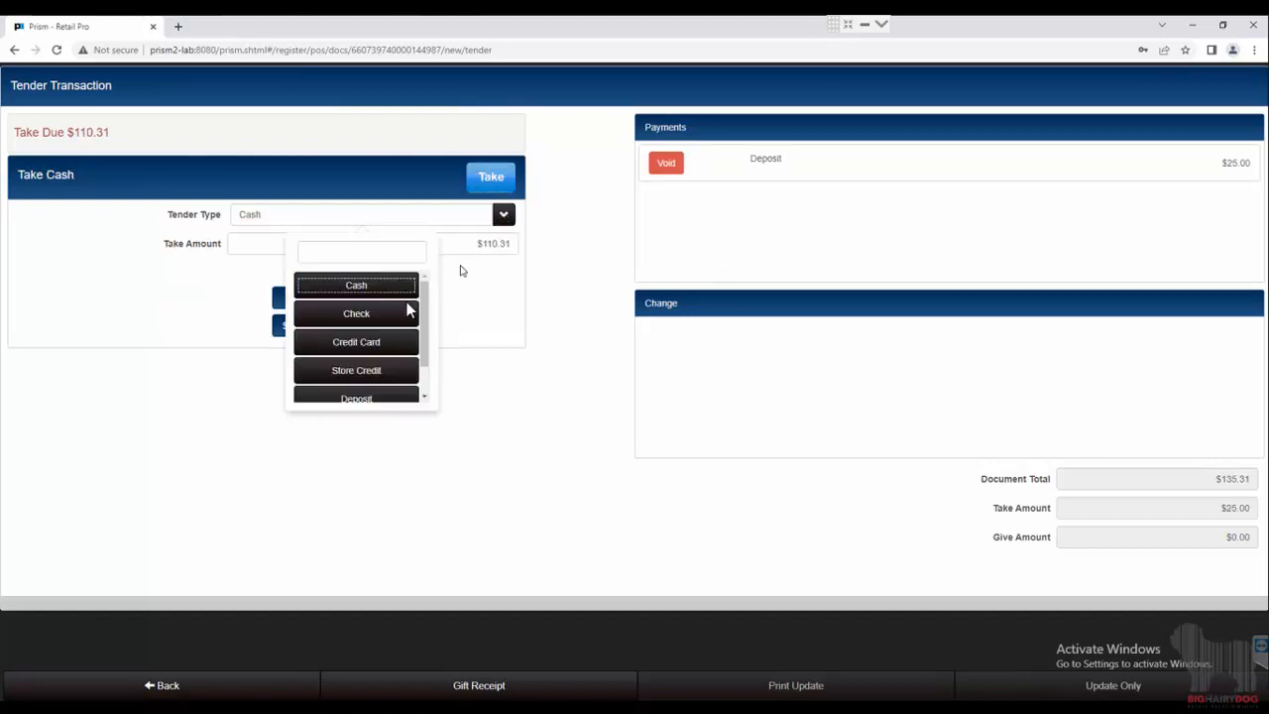
click(383, 373)
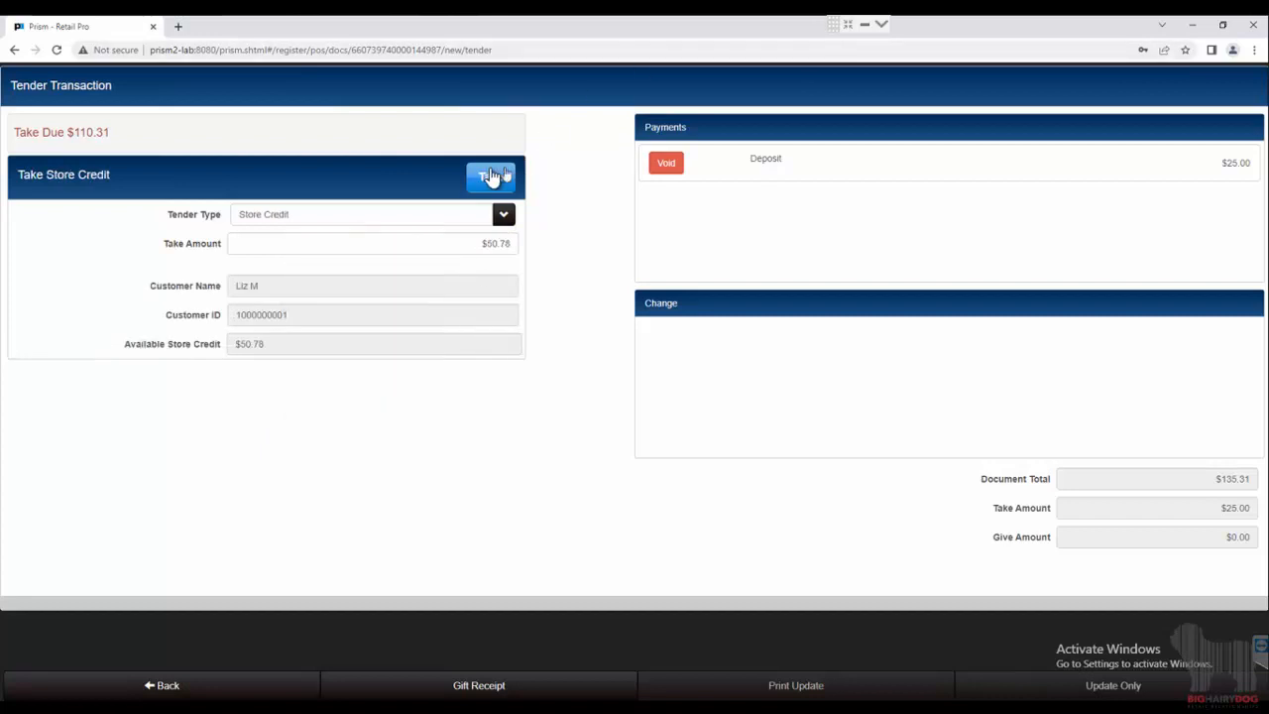
click(490, 176)
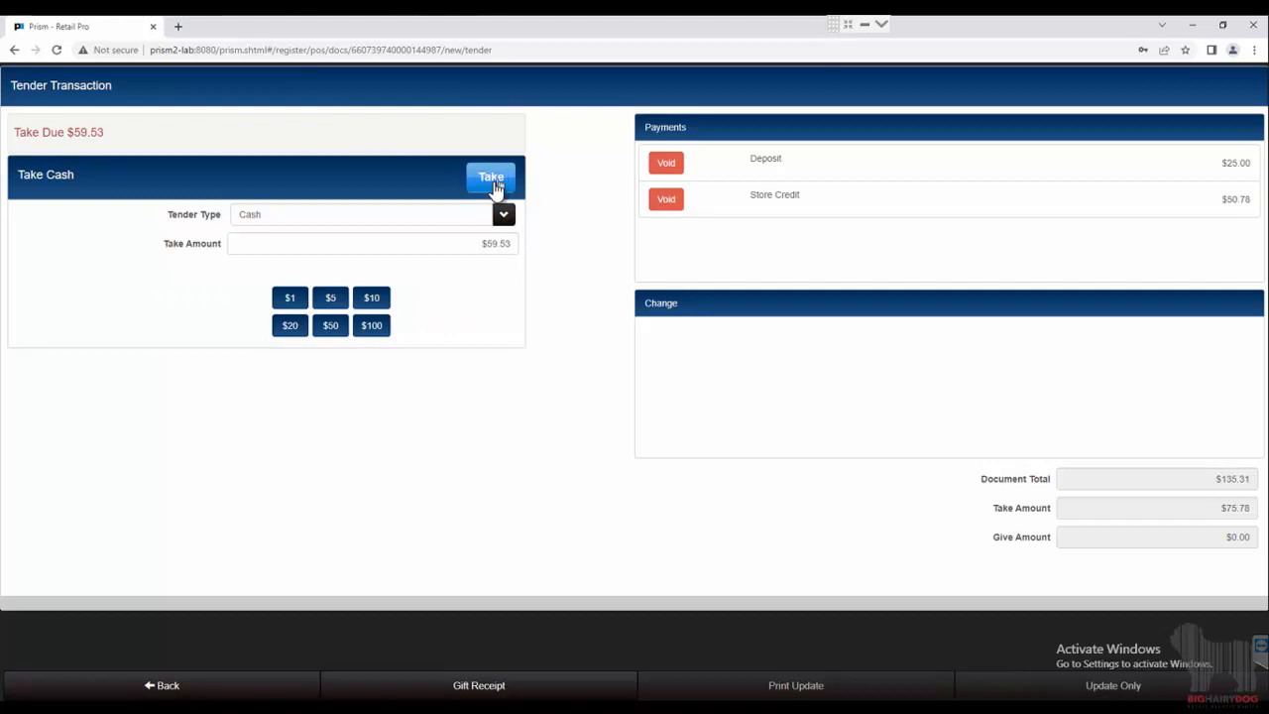
click(494, 183)
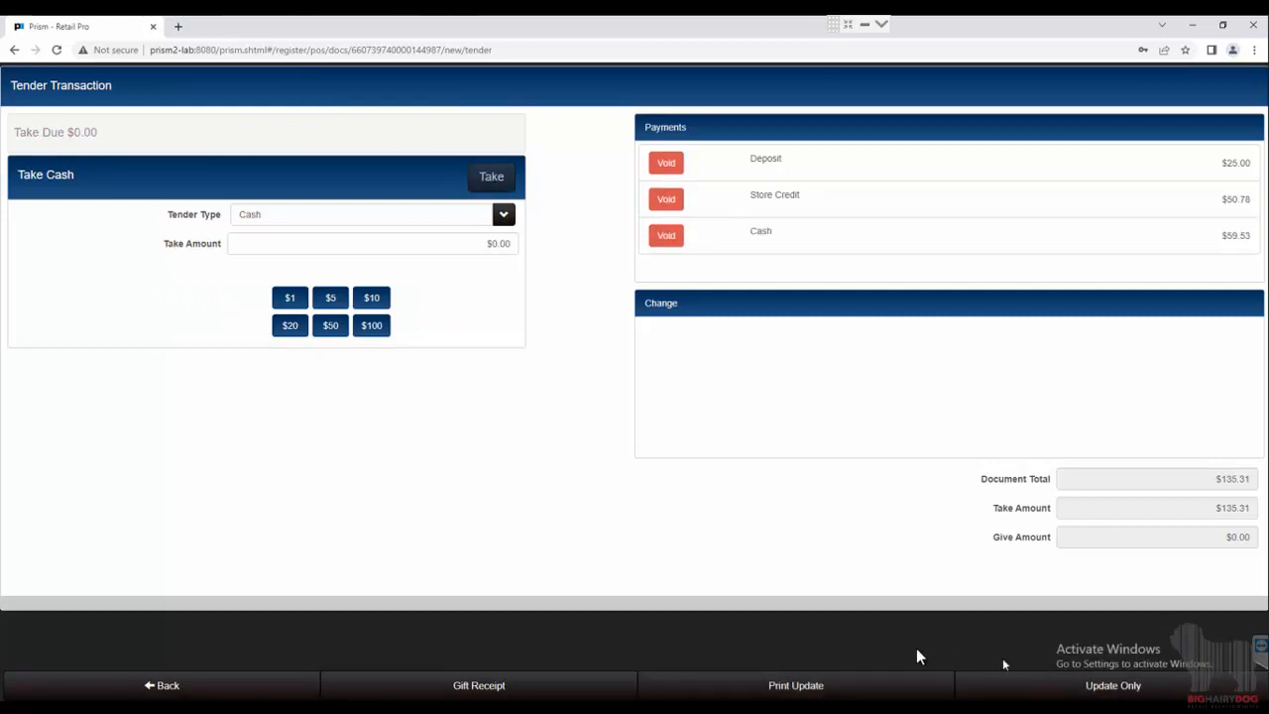
Step: Finalize the sale with a print update, preview the receipt in the Receipt 40 Col design and close the preview without printing
click(878, 691)
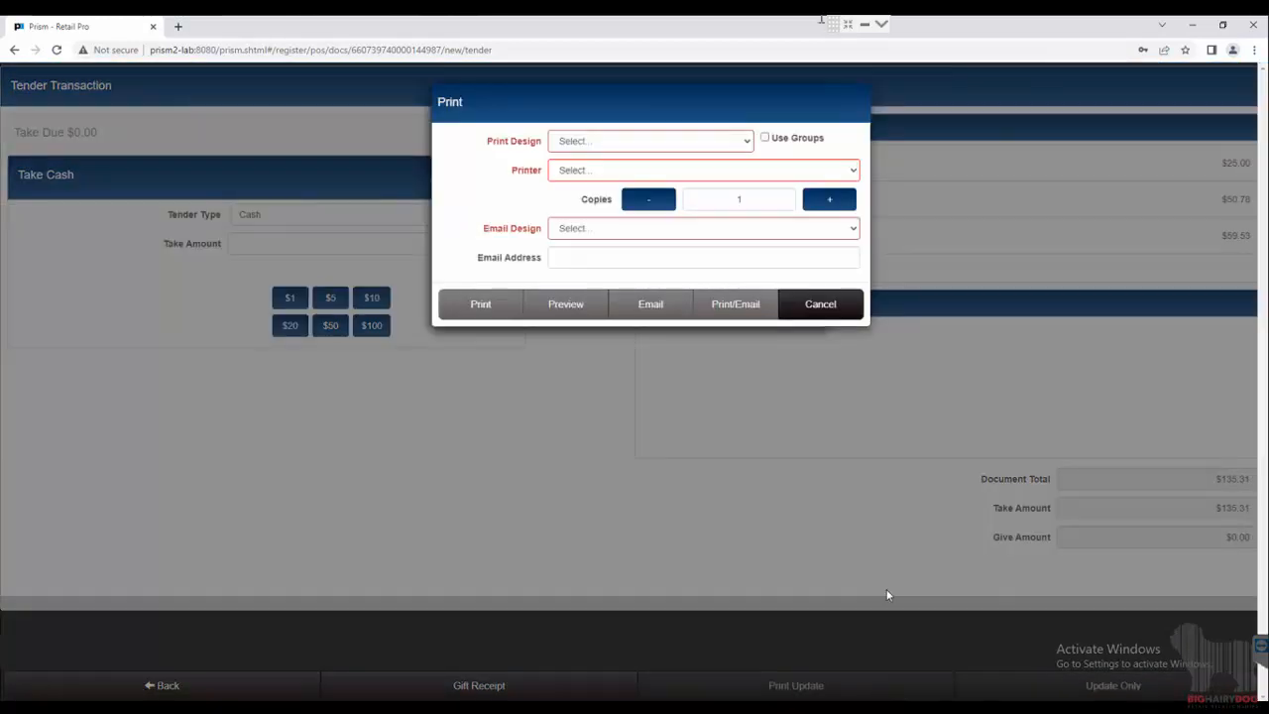
click(577, 143)
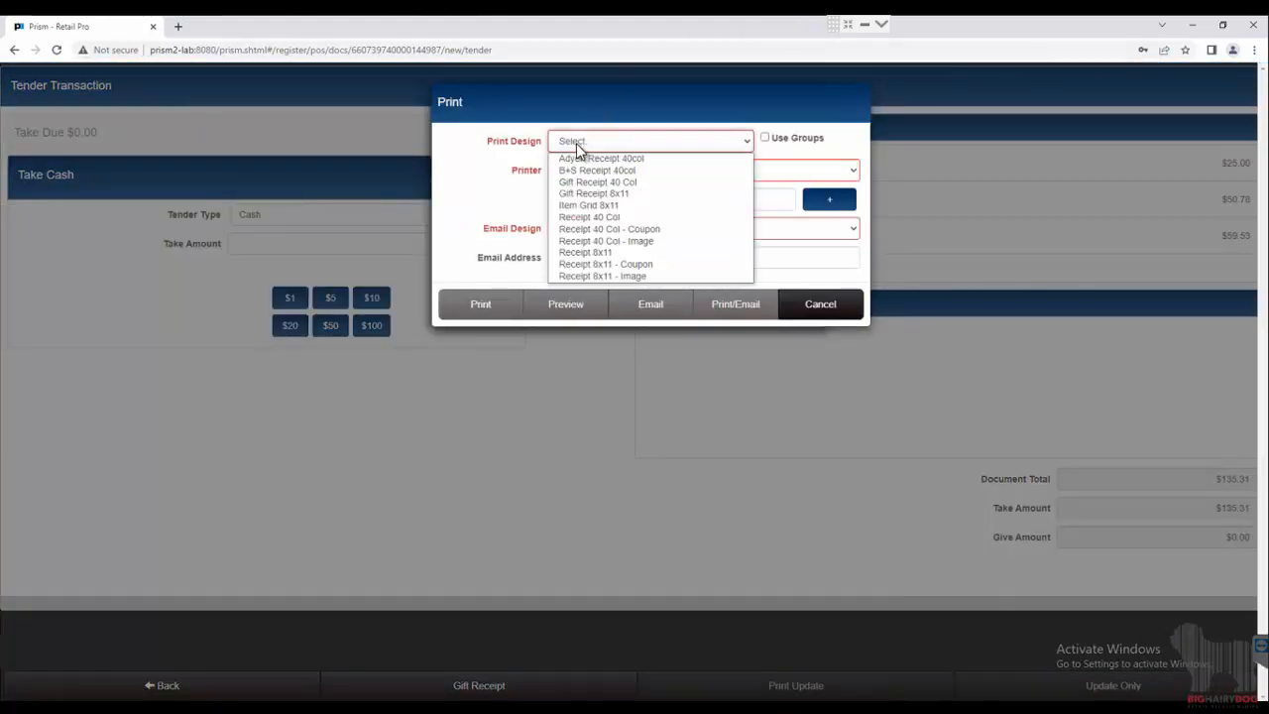
click(574, 217)
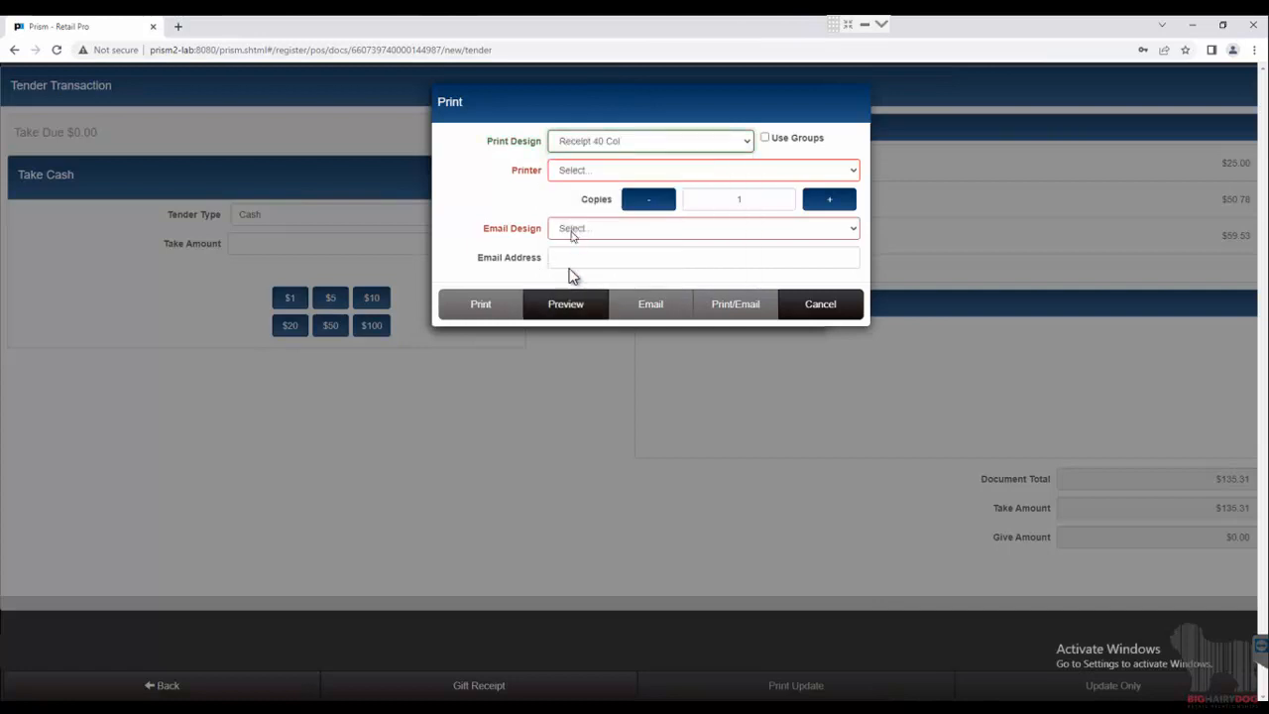
click(566, 306)
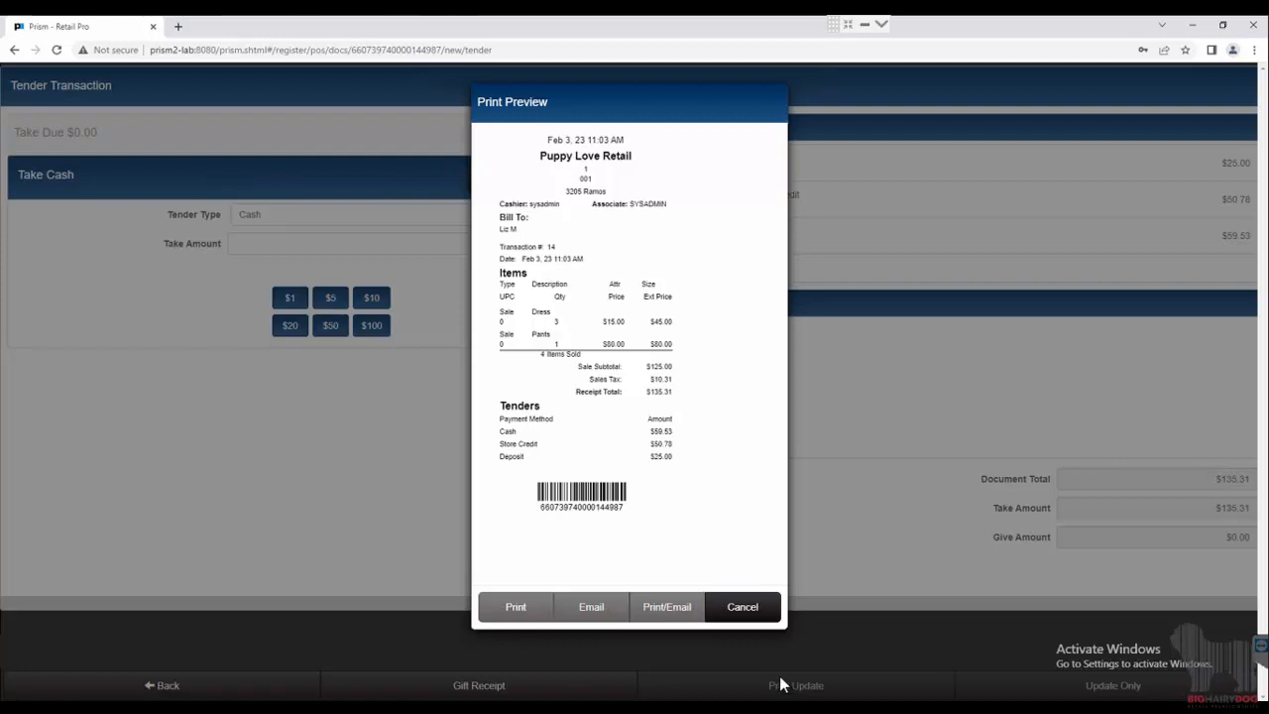
click(739, 614)
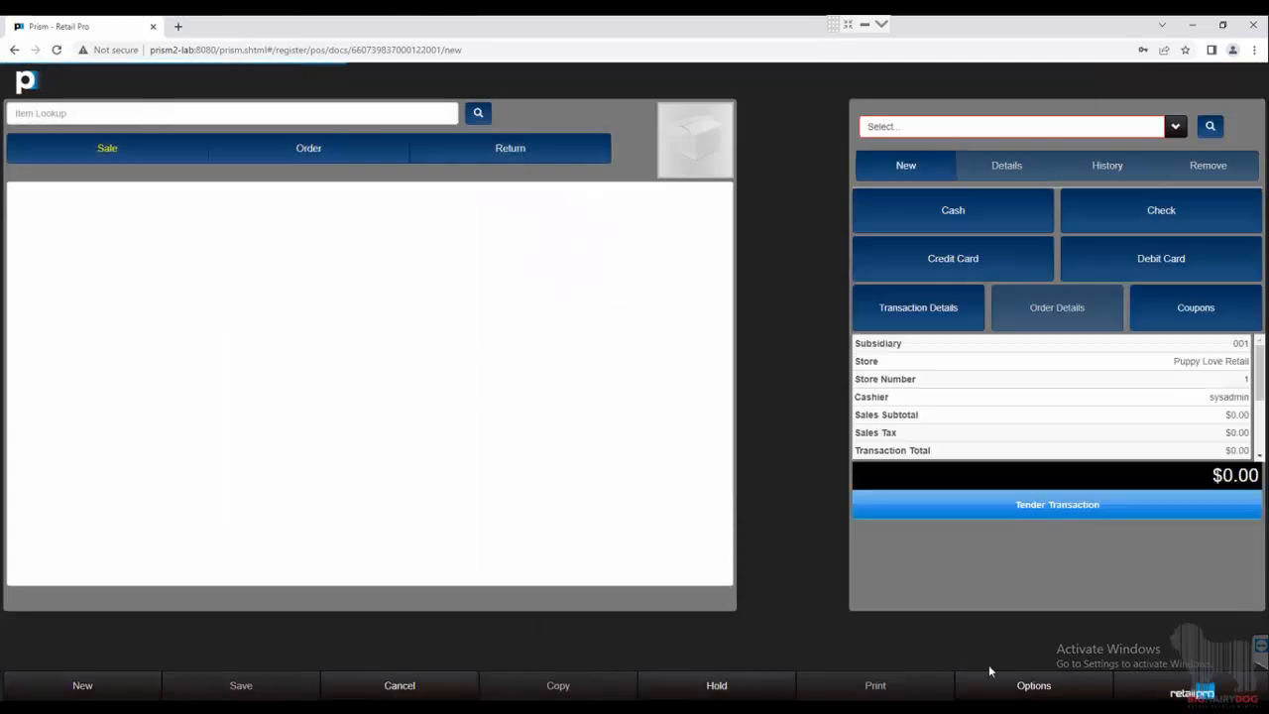
Step: Return to the point of sale home and look up transactions of type All Orders across all workstations
click(1202, 691)
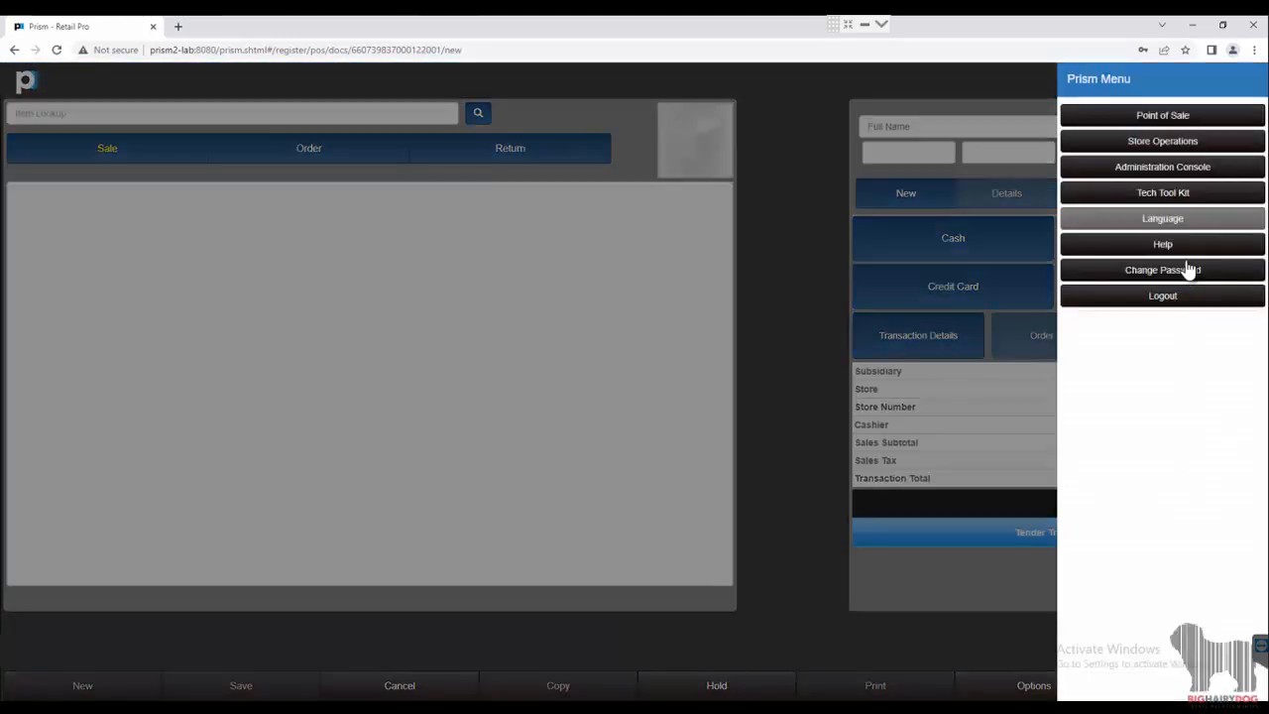
click(1152, 119)
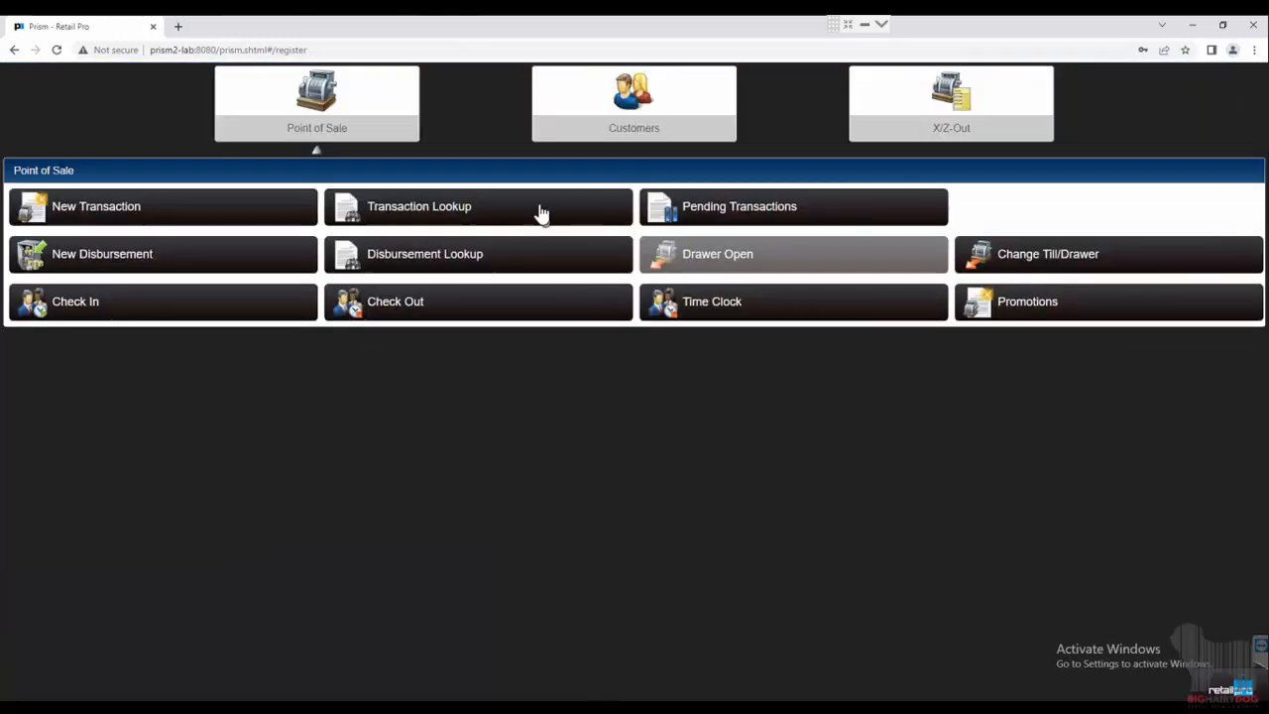
click(512, 220)
click(70, 450)
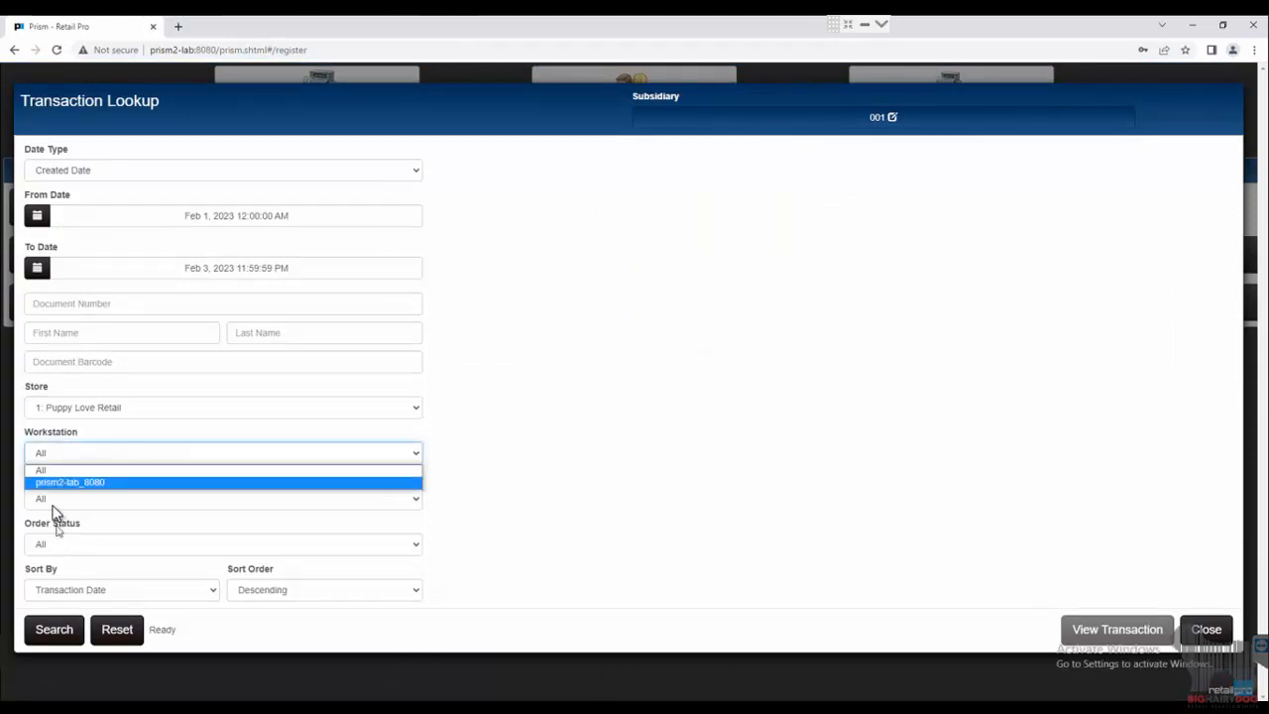
click(50, 522)
click(58, 502)
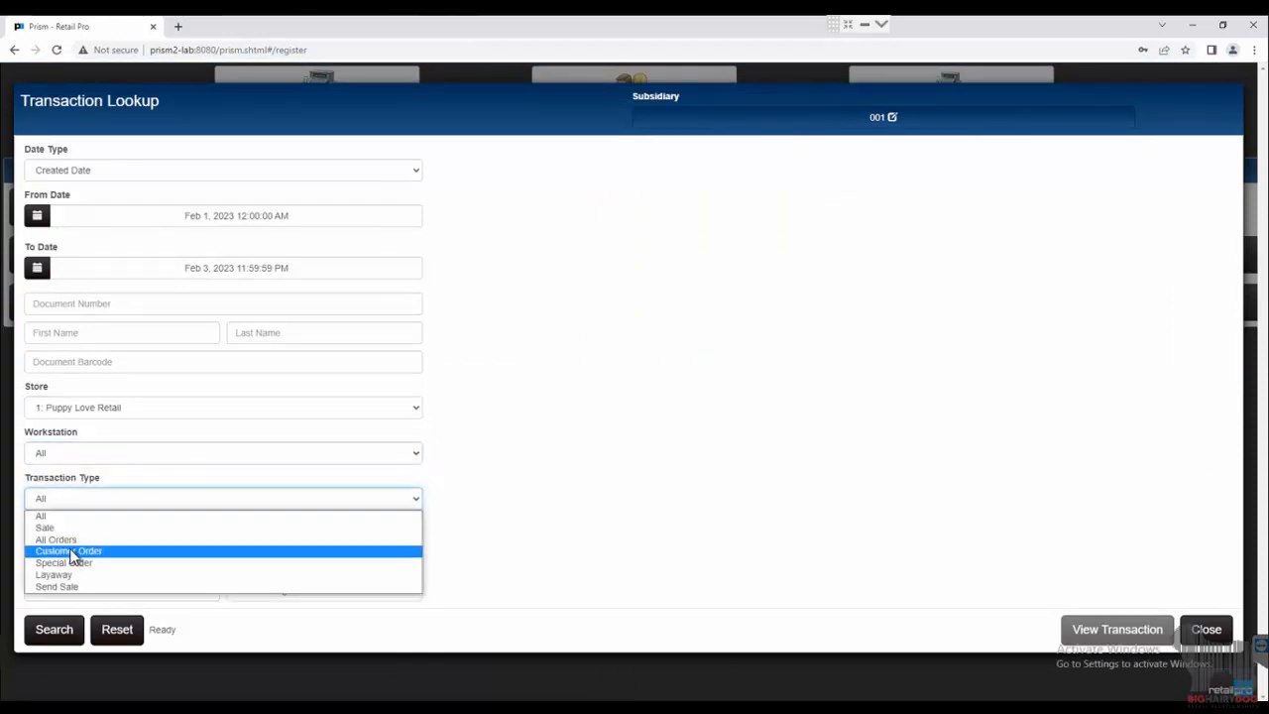
click(70, 540)
click(61, 646)
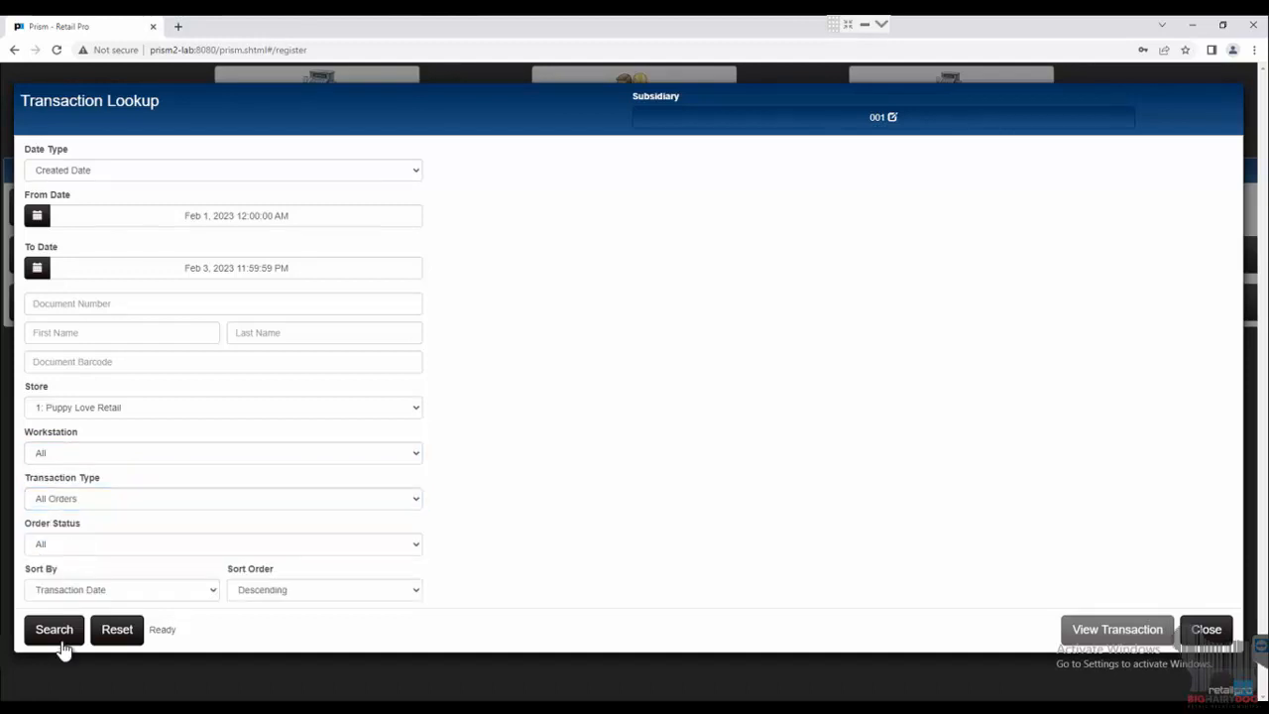
Step: Open the found customer order, review the options in its order details and close them
click(569, 176)
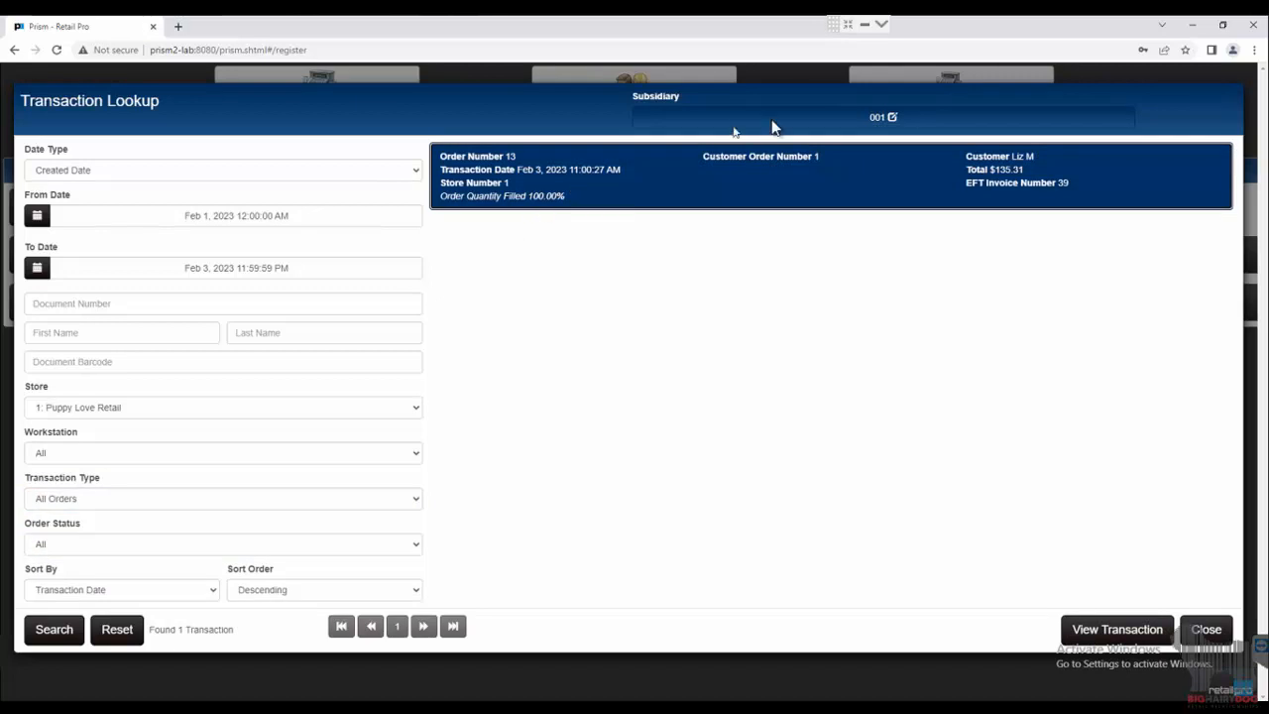
double_click(761, 162)
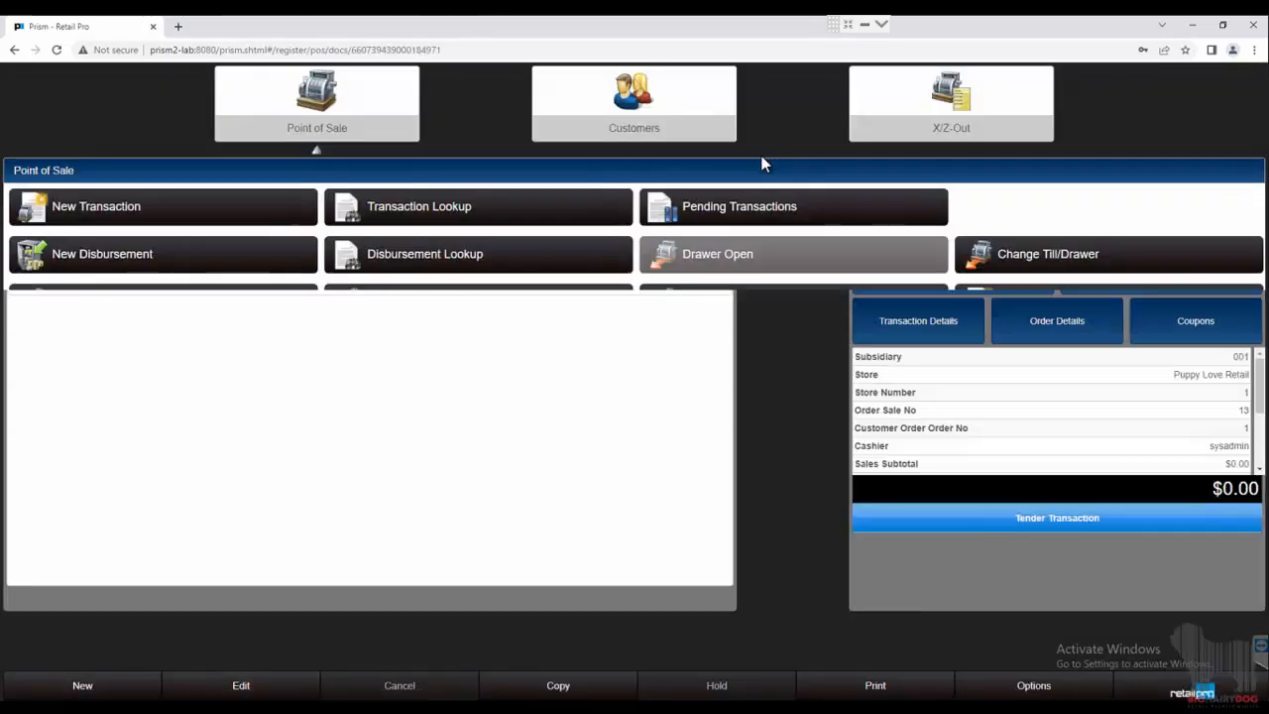
click(1018, 318)
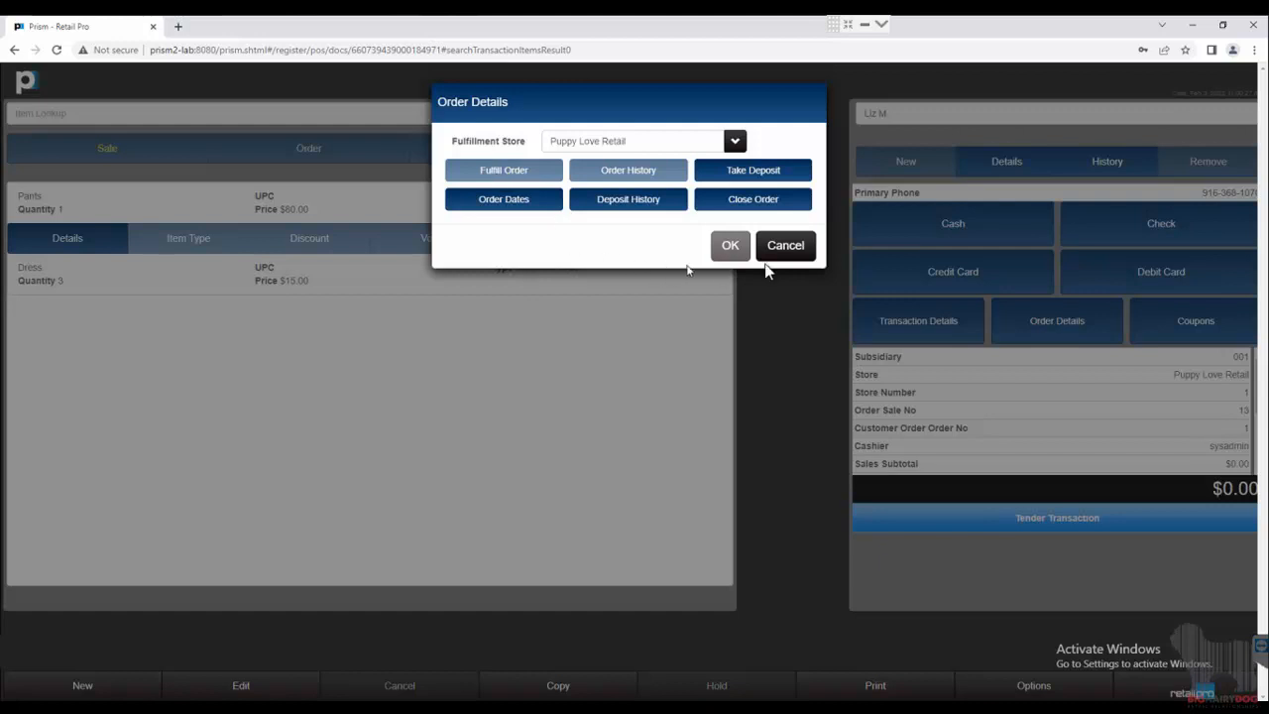
click(785, 246)
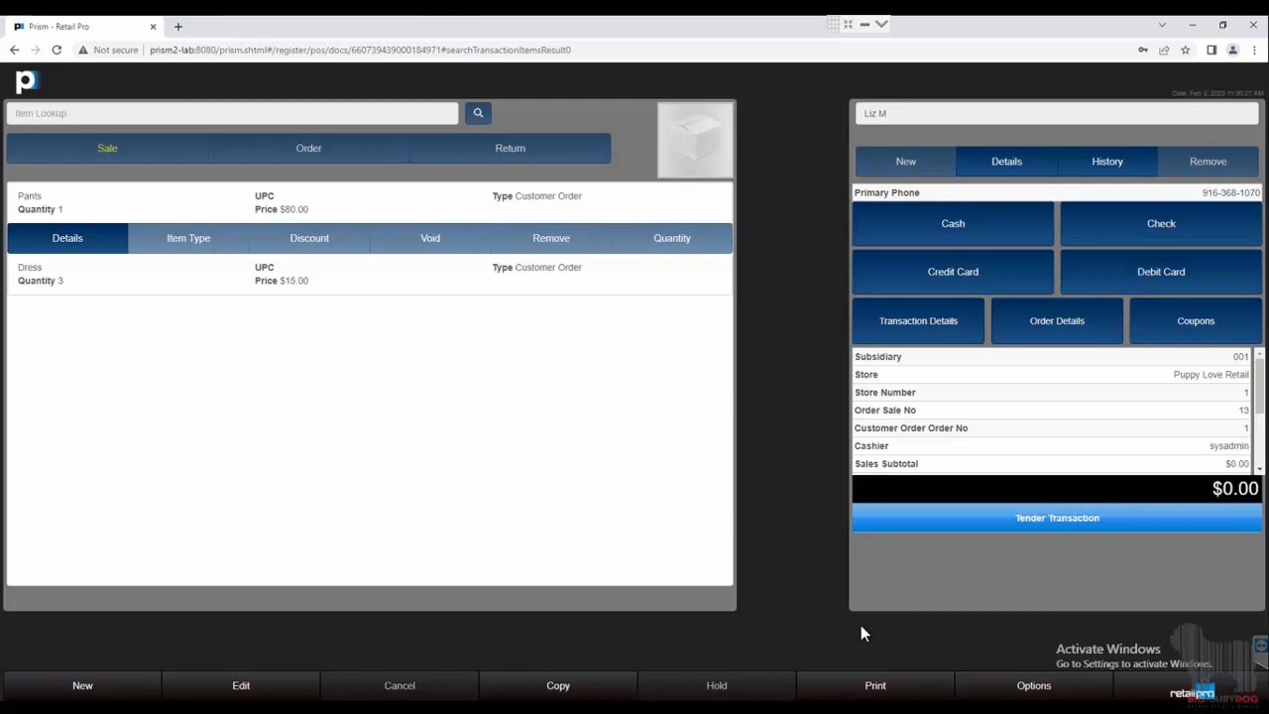
Step: Preview the order's receipt in the Receipt 40 Col design, examine its items, tenders and order summary, and close the preview
click(875, 686)
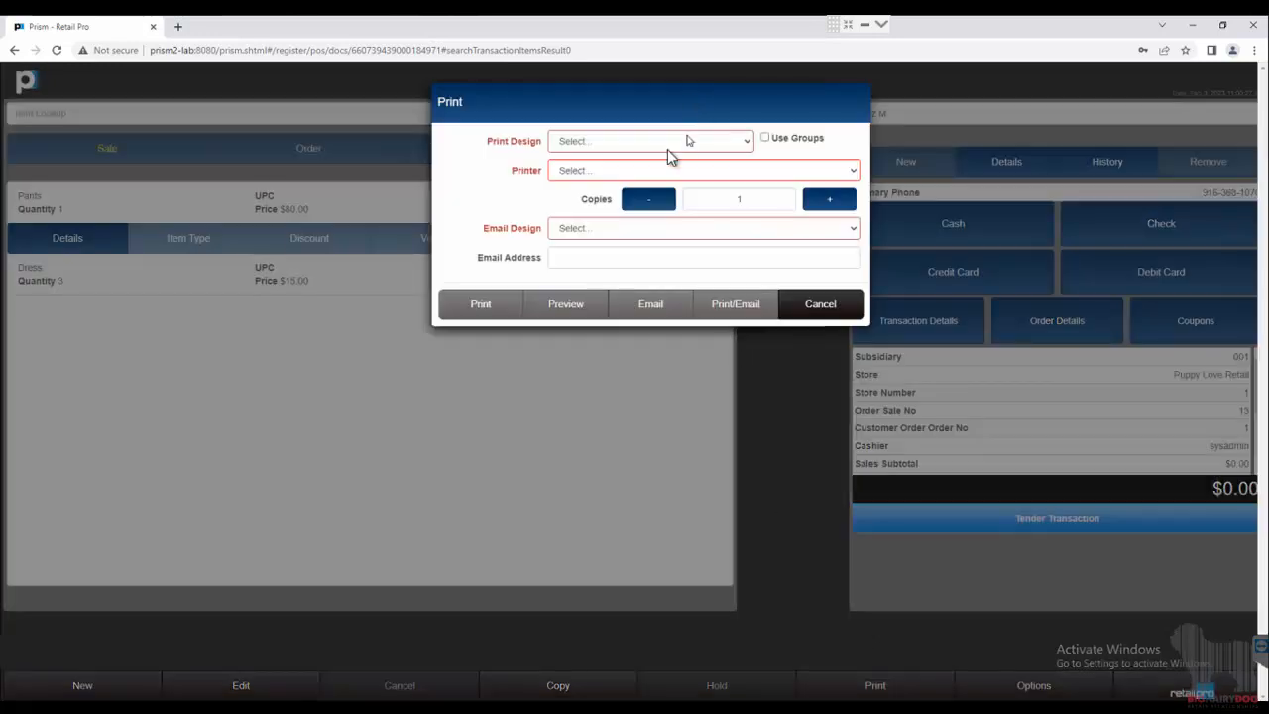
click(665, 141)
click(593, 216)
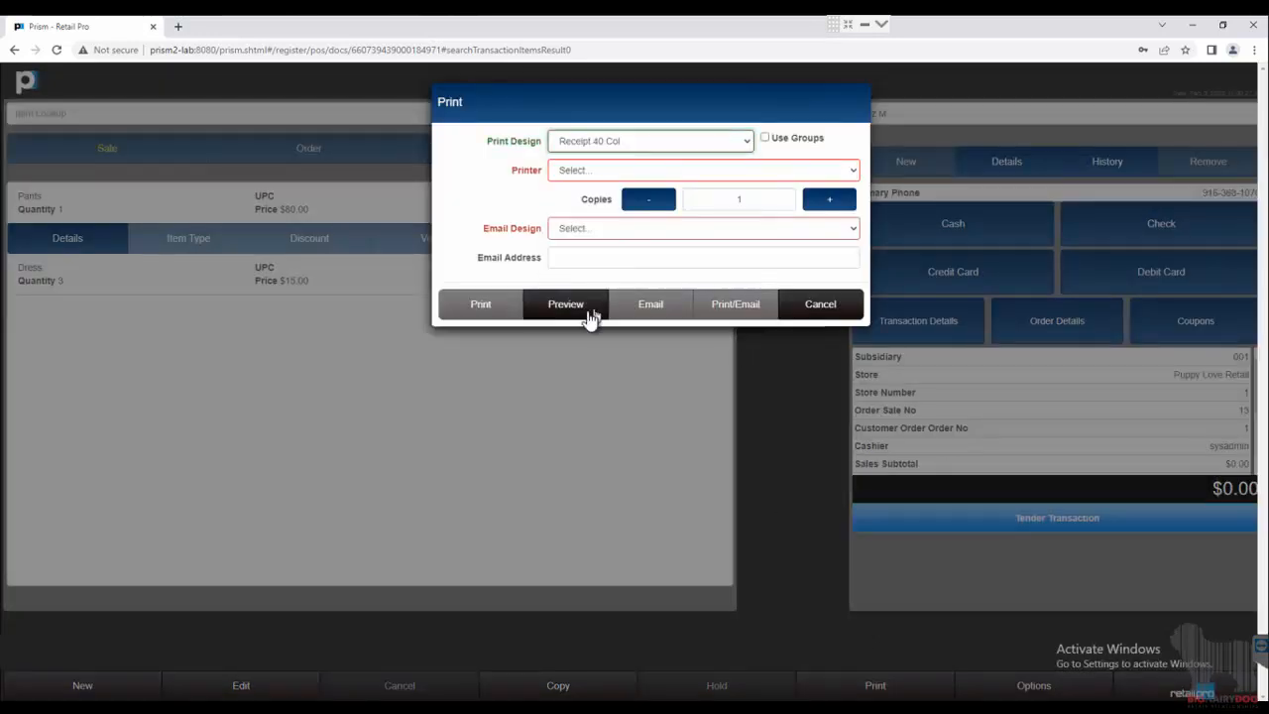
click(584, 308)
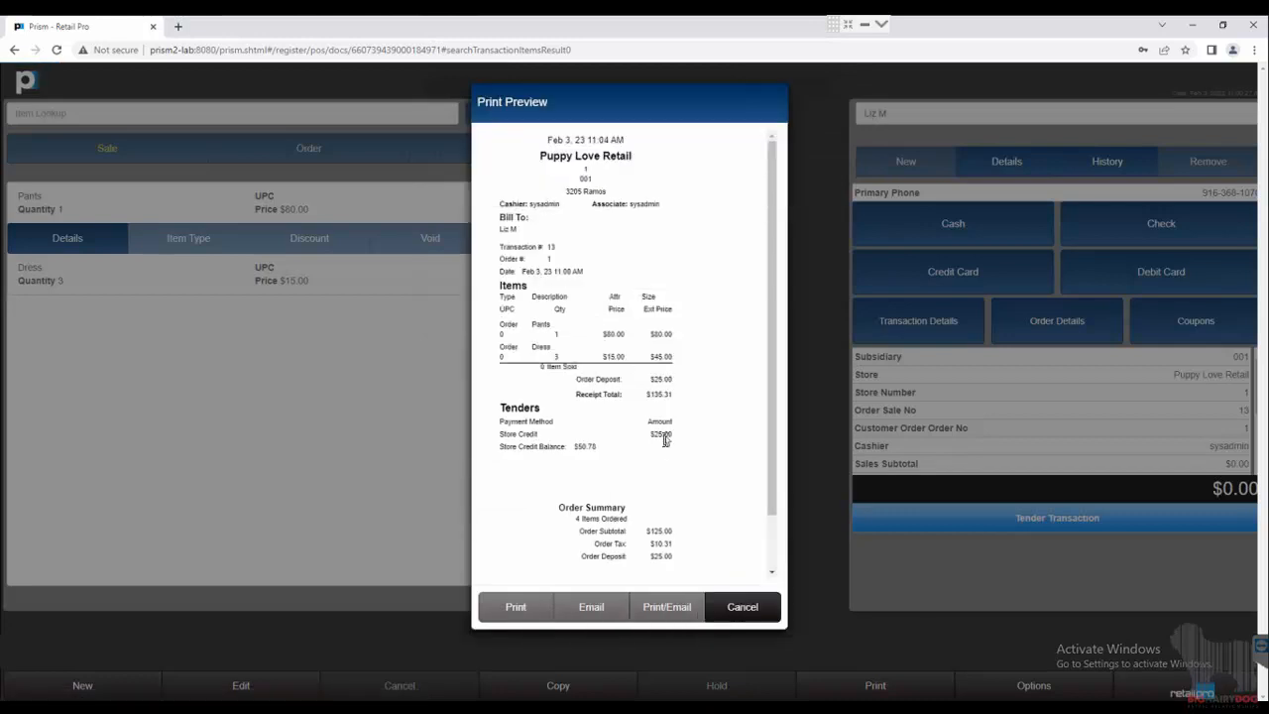
scroll(664, 431, down, 1)
scroll(663, 432, down, 1)
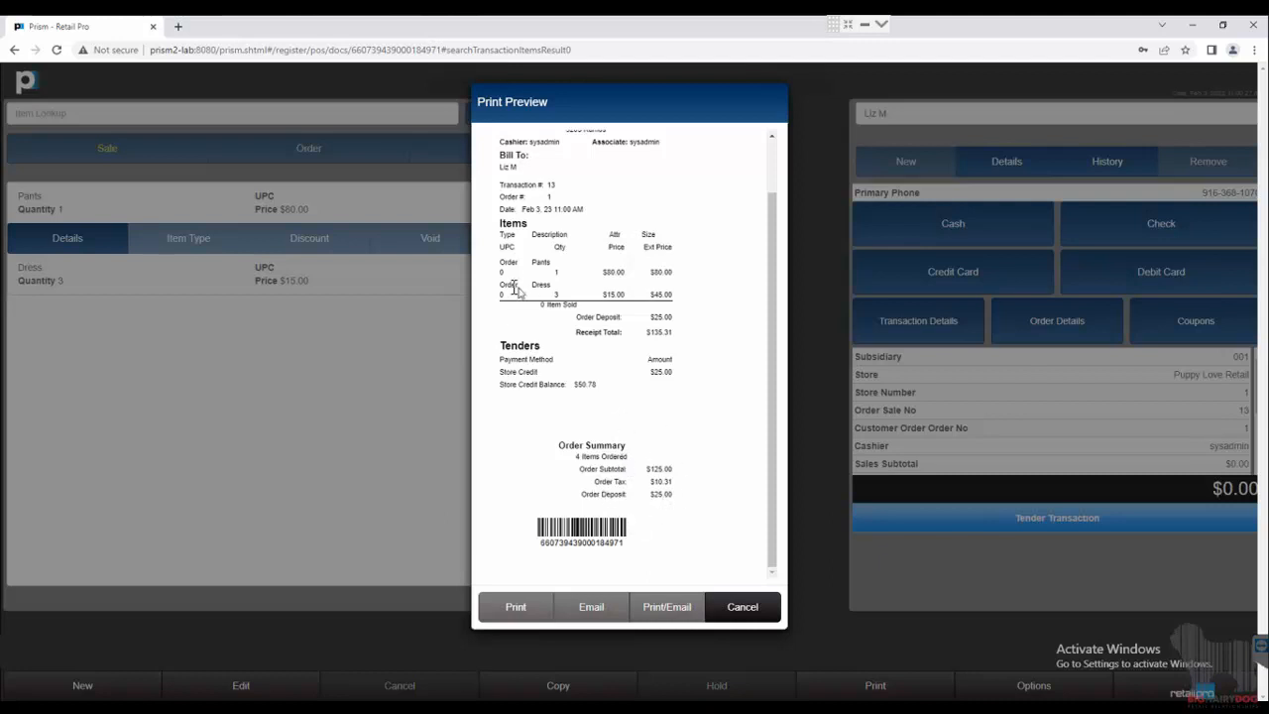
drag(500, 261, 509, 295)
click(686, 375)
click(758, 619)
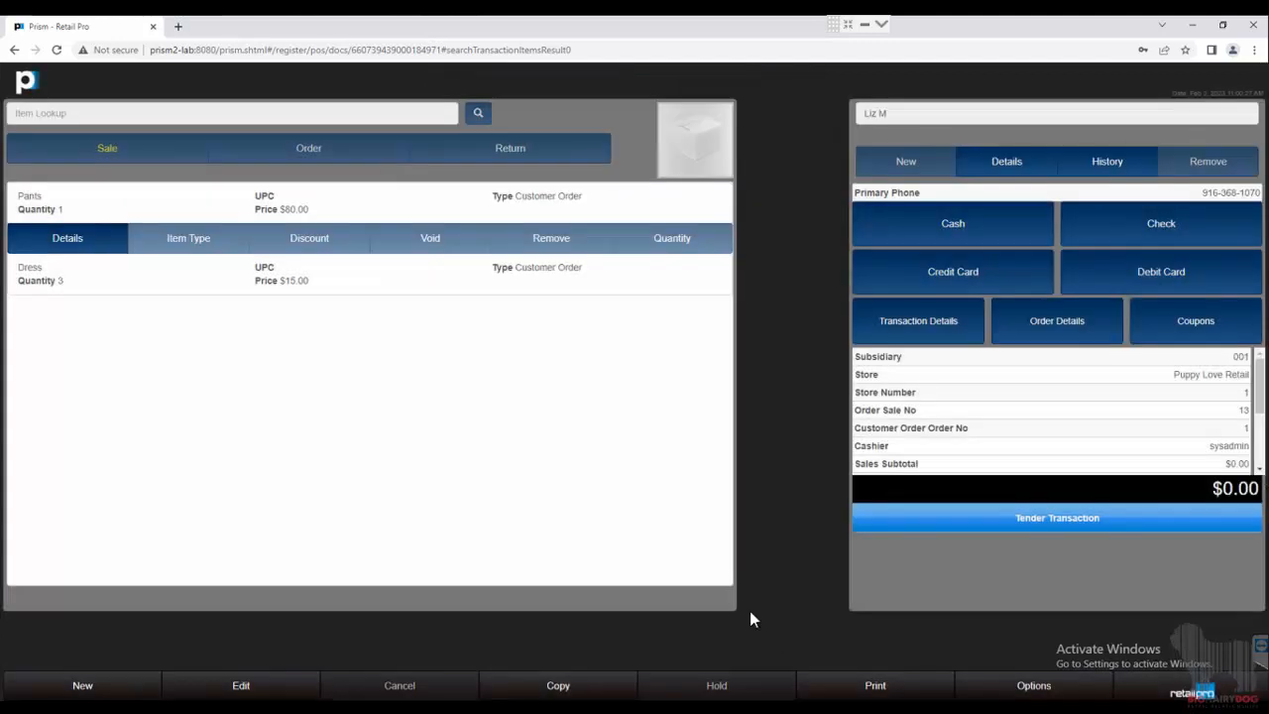